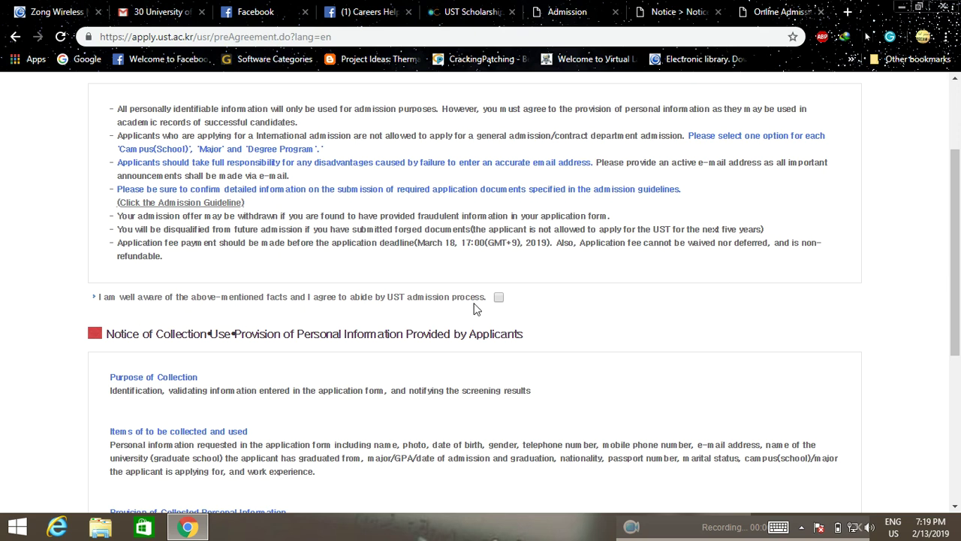
# Step: Agree to the UST admission process and the provision of personal information, and submit the agreement page
pyautogui.scroll(-2, 569, 314)
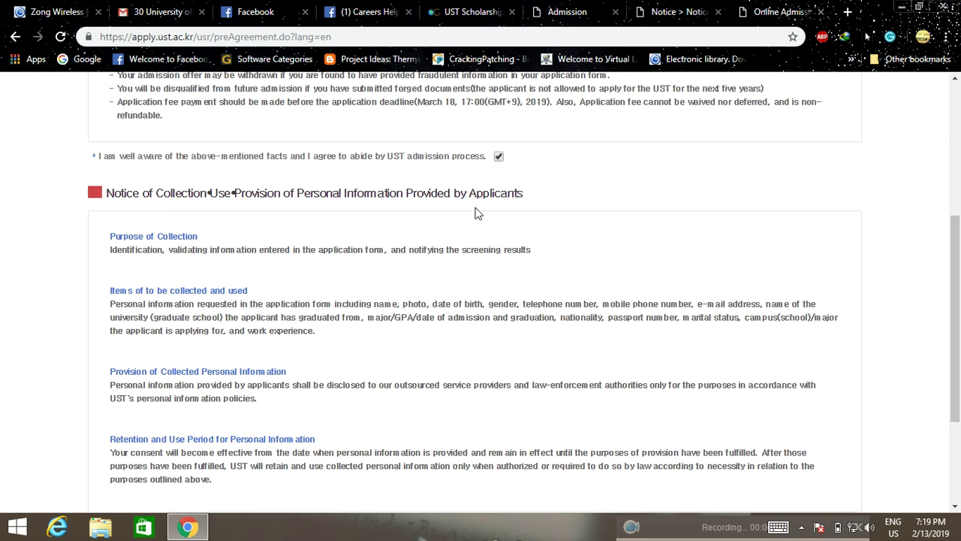
pyautogui.scroll(-1, 507, 212)
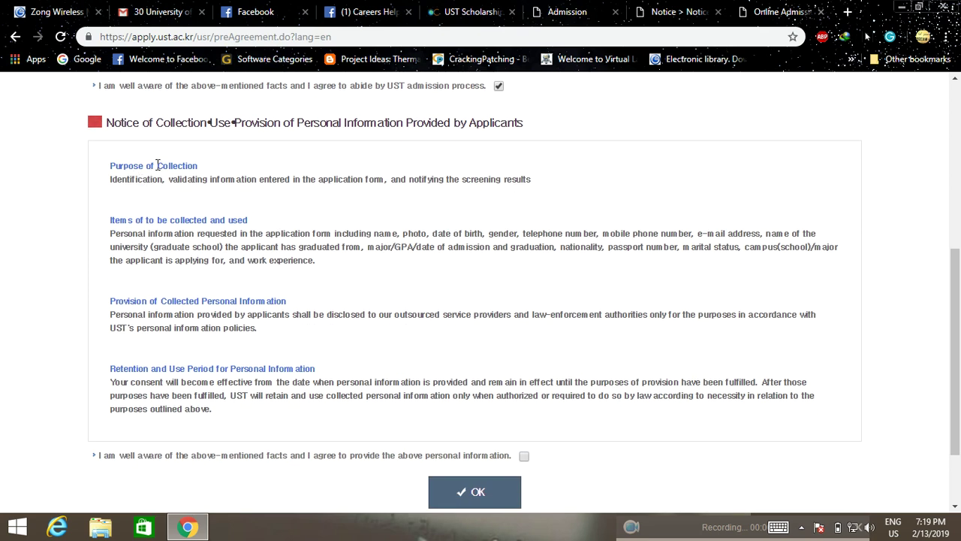
pyautogui.scroll(-2, 203, 192)
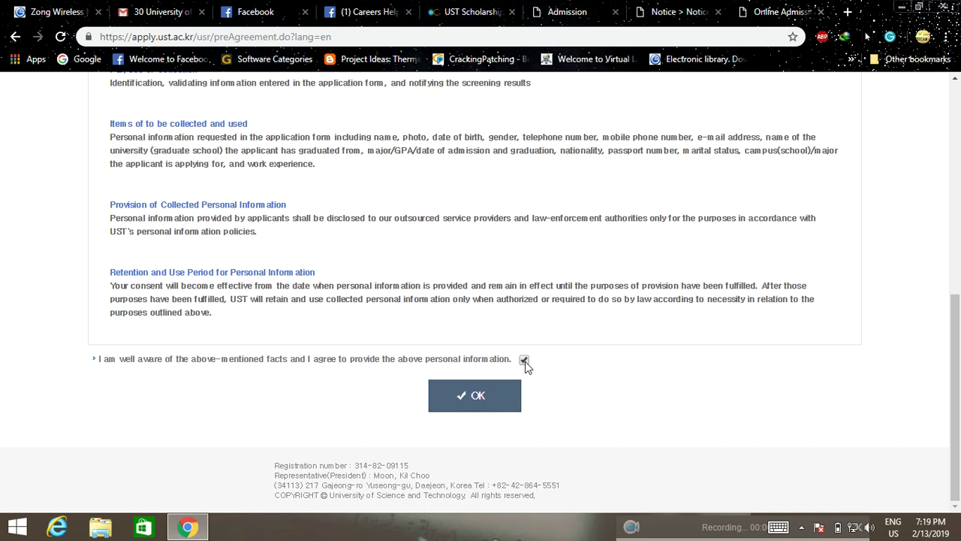
pyautogui.click(465, 402)
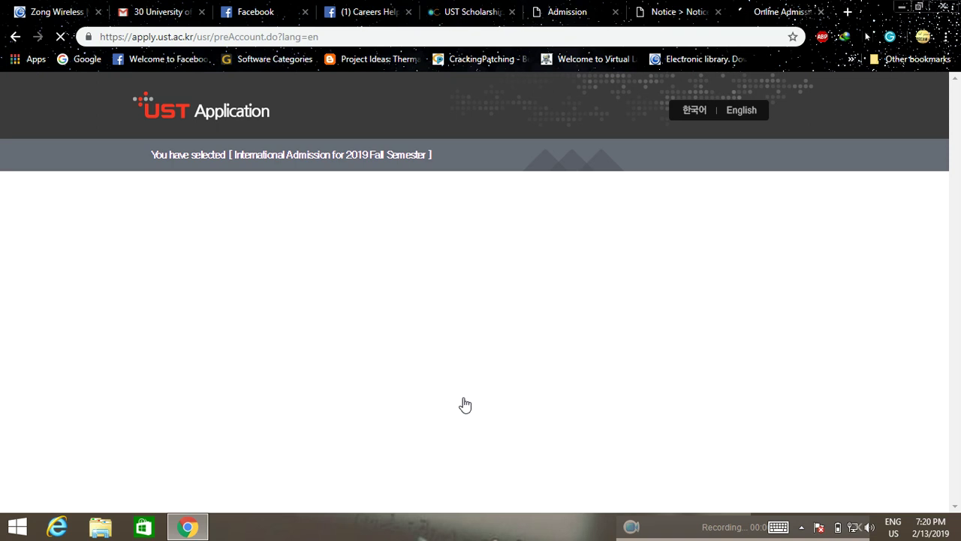
# Step: Raise the screen brightness a few levels
pyautogui.press('XF86MonBrightnessUp')
pyautogui.press('XF86MonBrightnessUp')
pyautogui.press('XF86MonBrightnessUp')
pyautogui.press('XF86MonBrightnessUp')
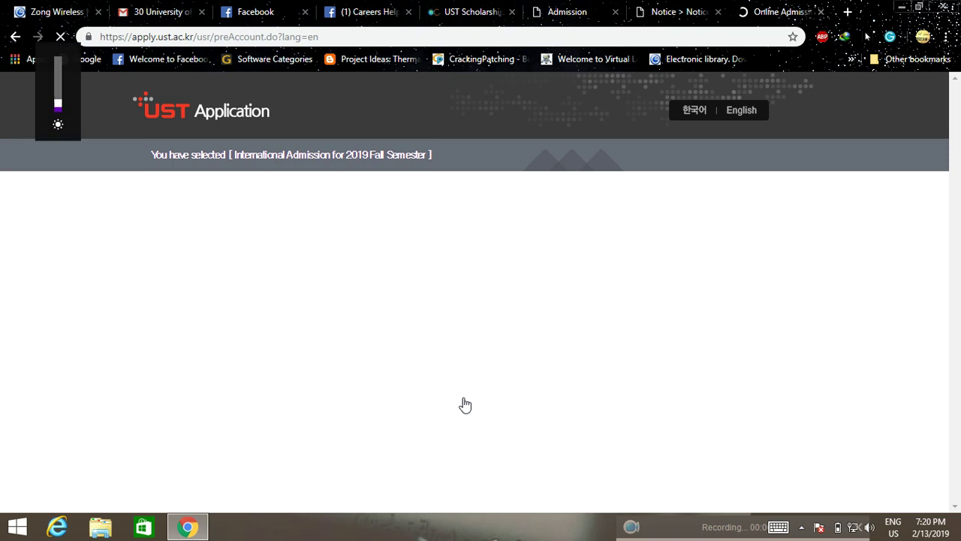
pyautogui.press('XF86MonBrightnessUp')
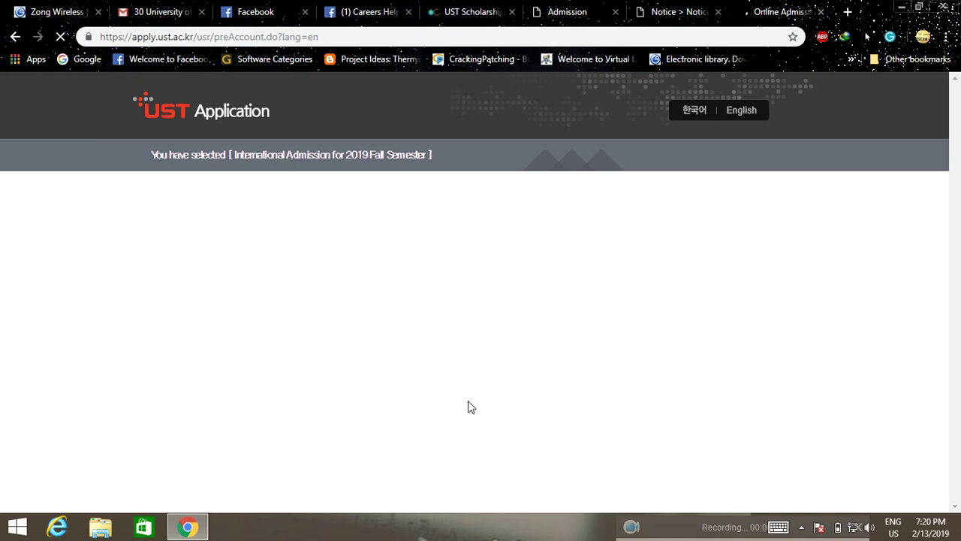
# Step: Check the wireless modem's connection status and return to the online application page
pyautogui.click(41, 8)
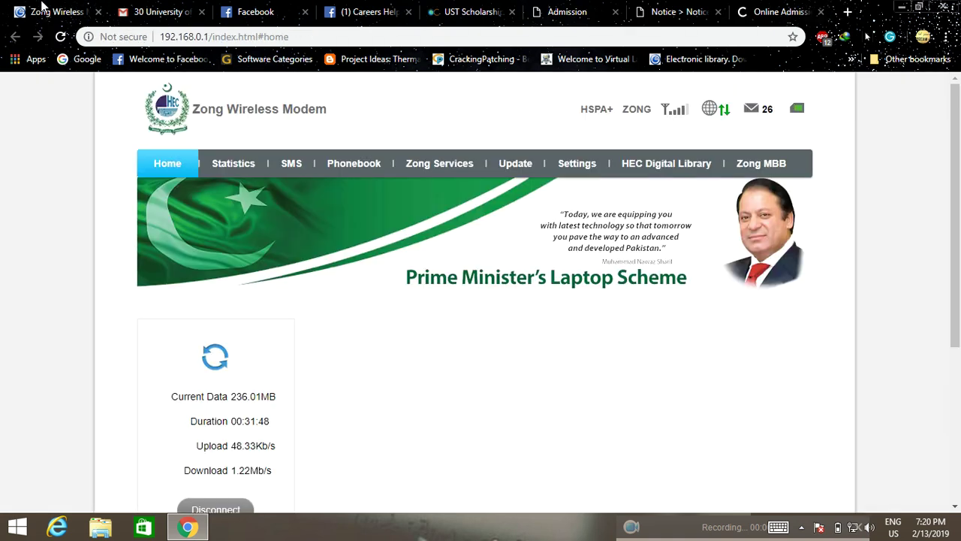
pyautogui.click(783, 12)
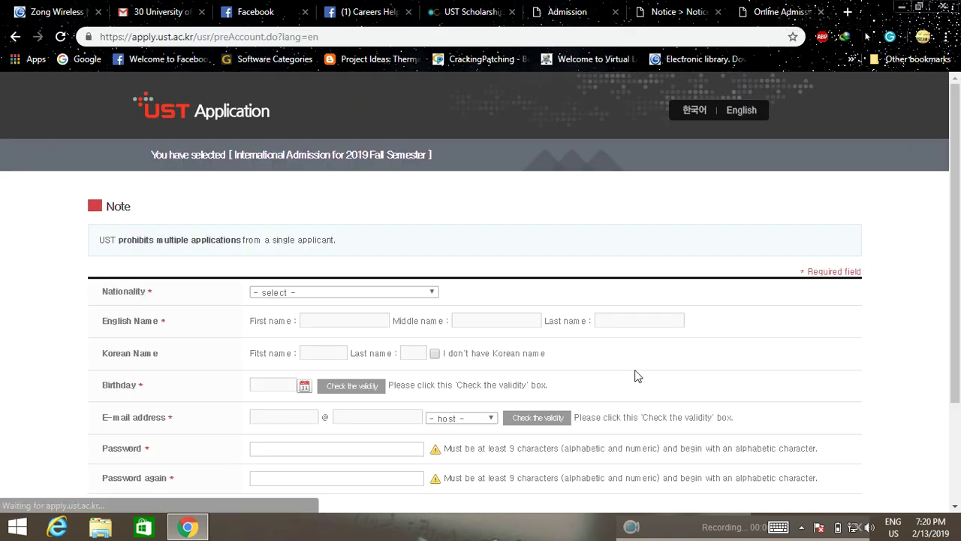
# Step: Set the nationality in the applicant account form to Pakistan
pyautogui.scroll(-1, 731, 338)
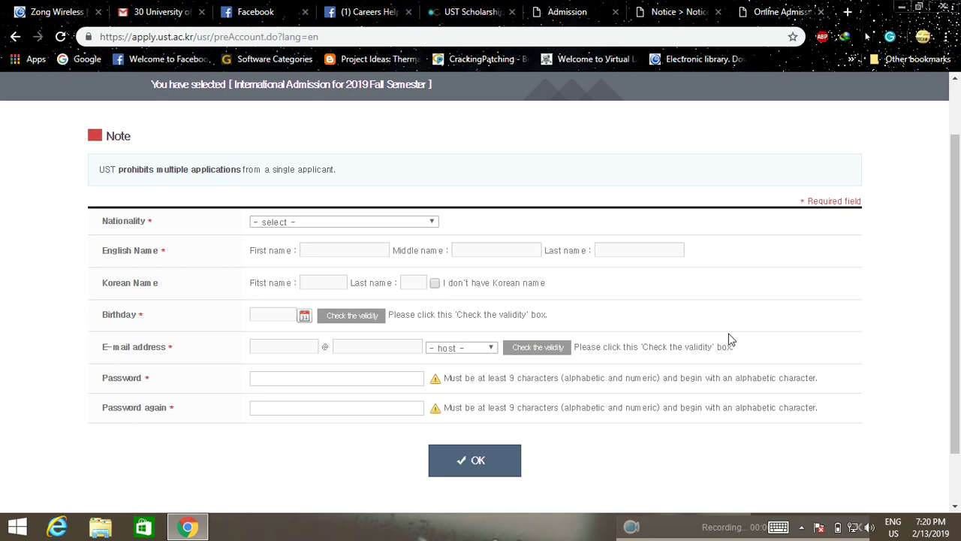
pyautogui.scroll(-1, 730, 343)
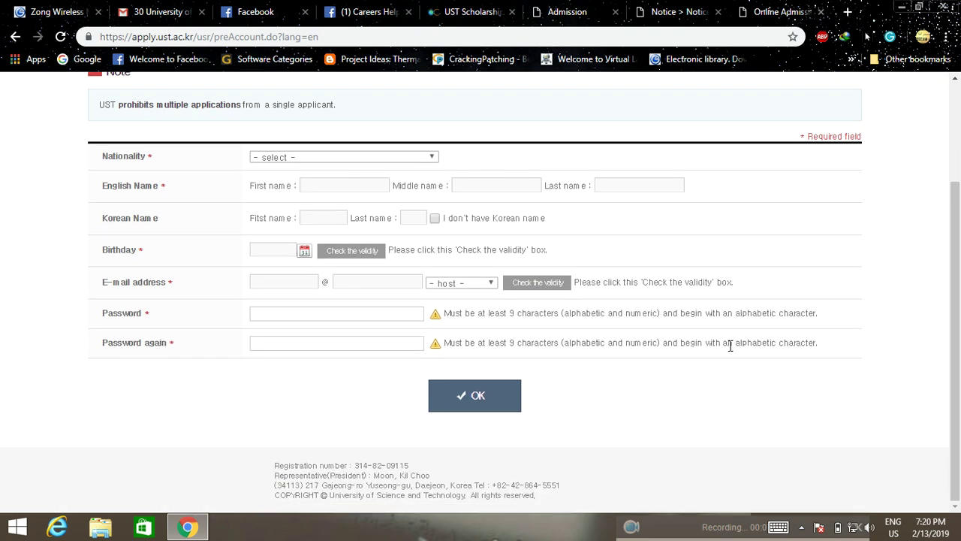
pyautogui.scroll(2, 712, 379)
pyautogui.scroll(-1, 712, 380)
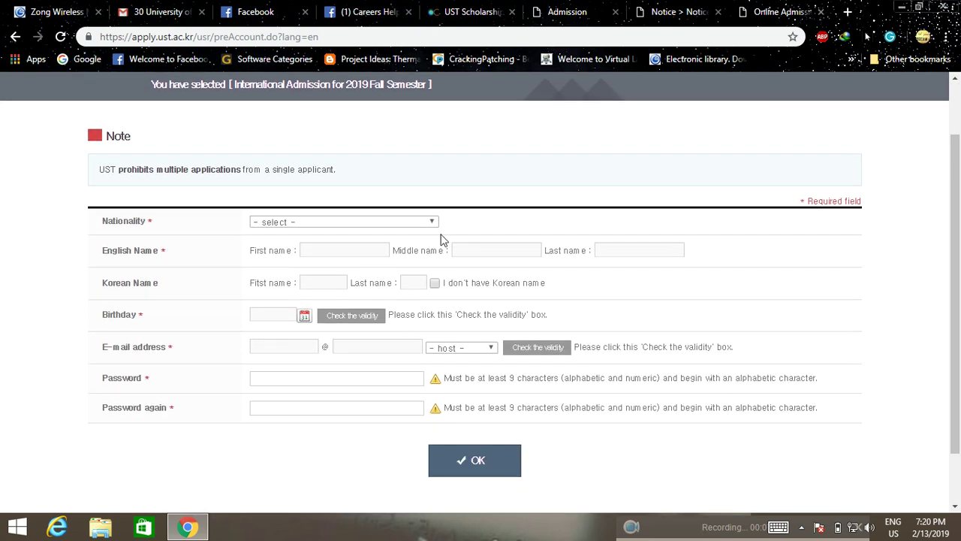
pyautogui.click(419, 222)
pyautogui.press('p')
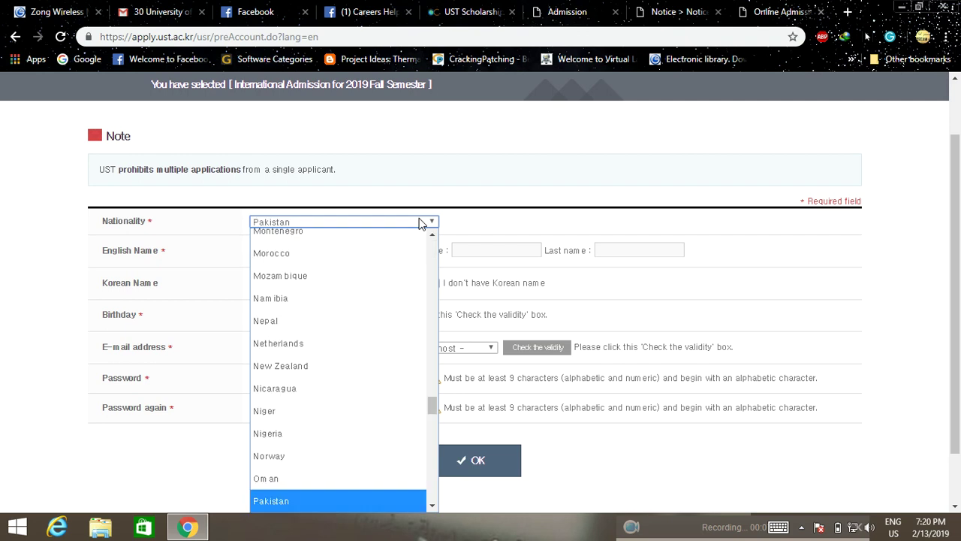
pyautogui.press('Return')
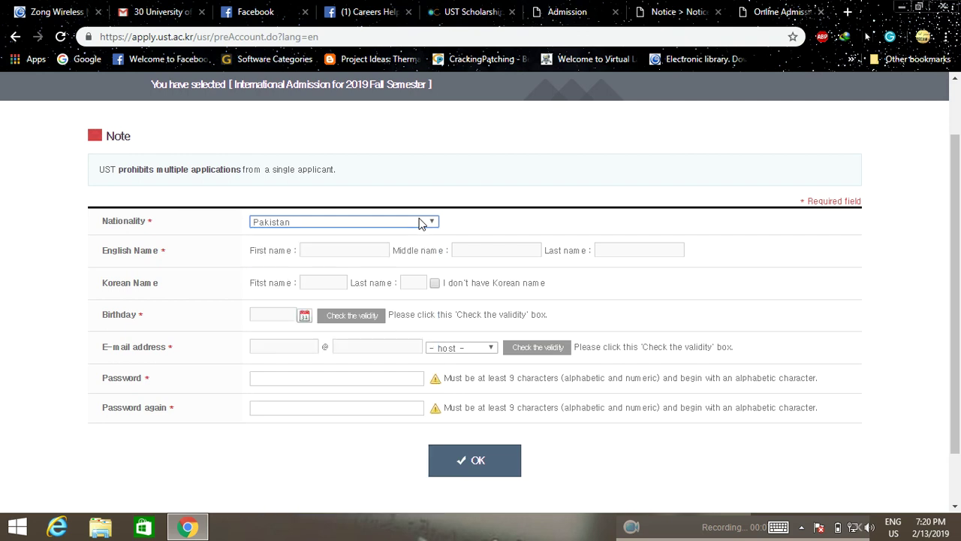
# Step: Fill in the applicant's English first and last name from the saved profile and mark that there is no Korean name
pyautogui.click(332, 250)
pyautogui.write('M')
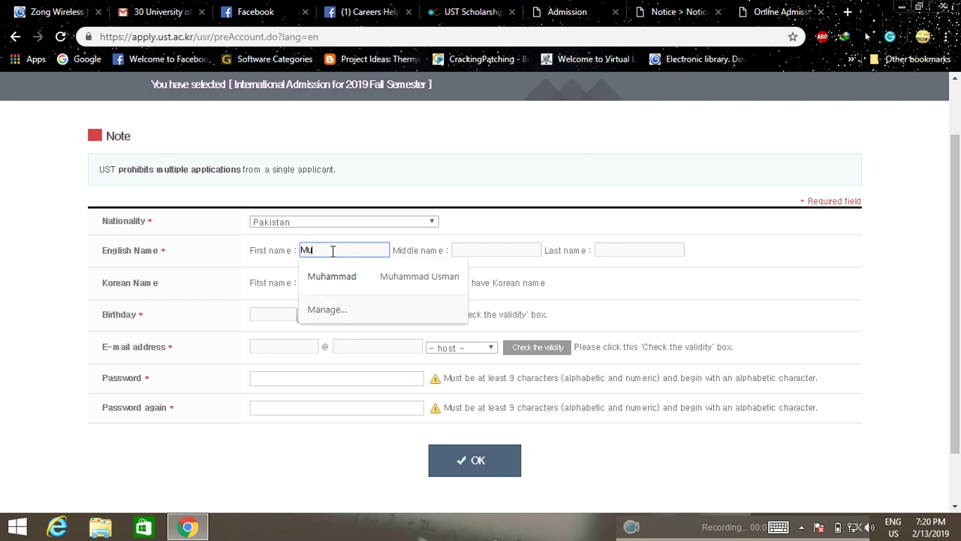
pyautogui.write('u')
pyautogui.click(338, 276)
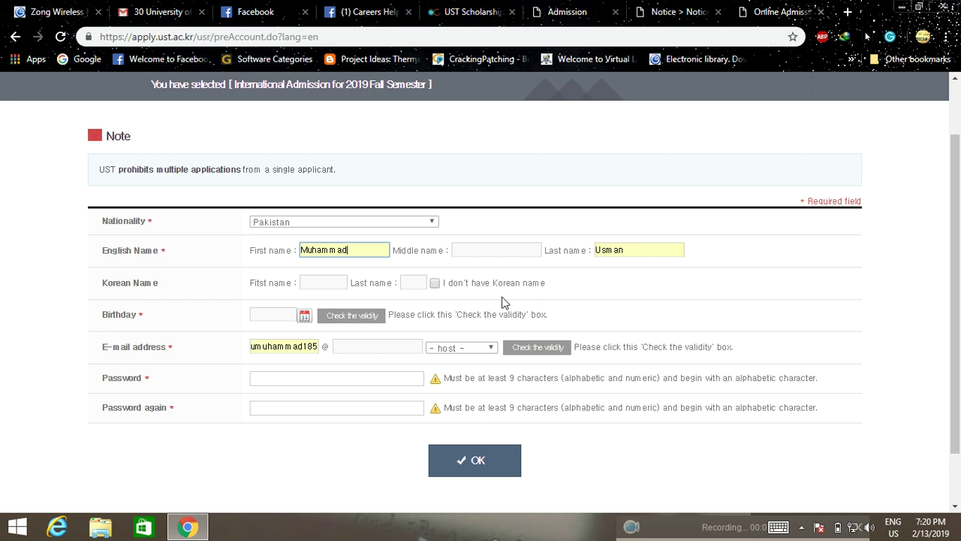
pyautogui.click(434, 283)
# Step: Enter the applicant's date of birth from the Birthday calendar, choosing its year, month and day
pyautogui.scroll(-2, 503, 301)
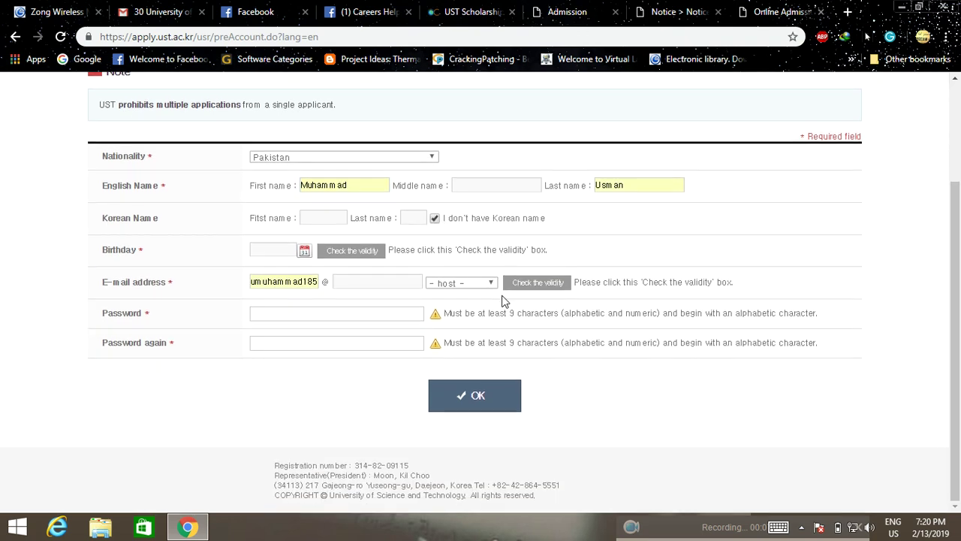
pyautogui.click(355, 256)
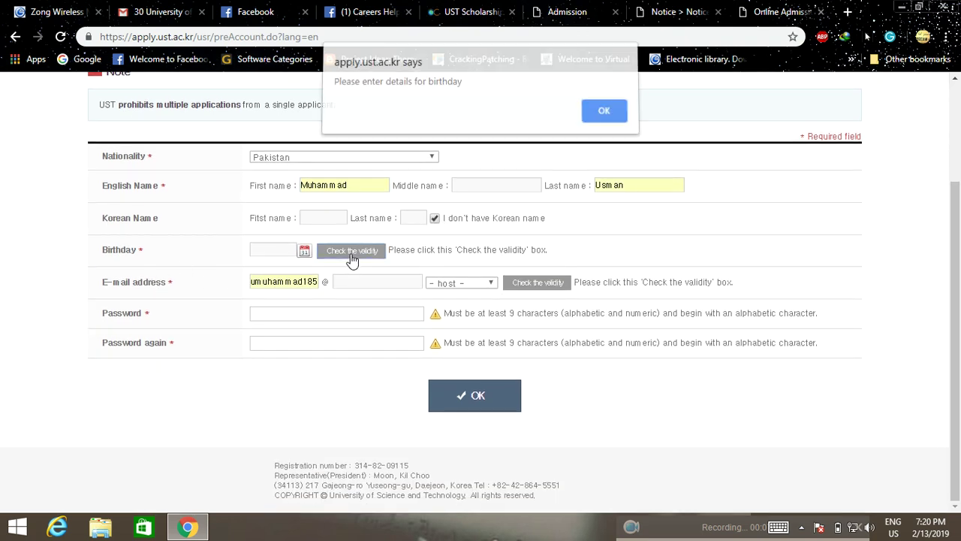
pyautogui.click(602, 120)
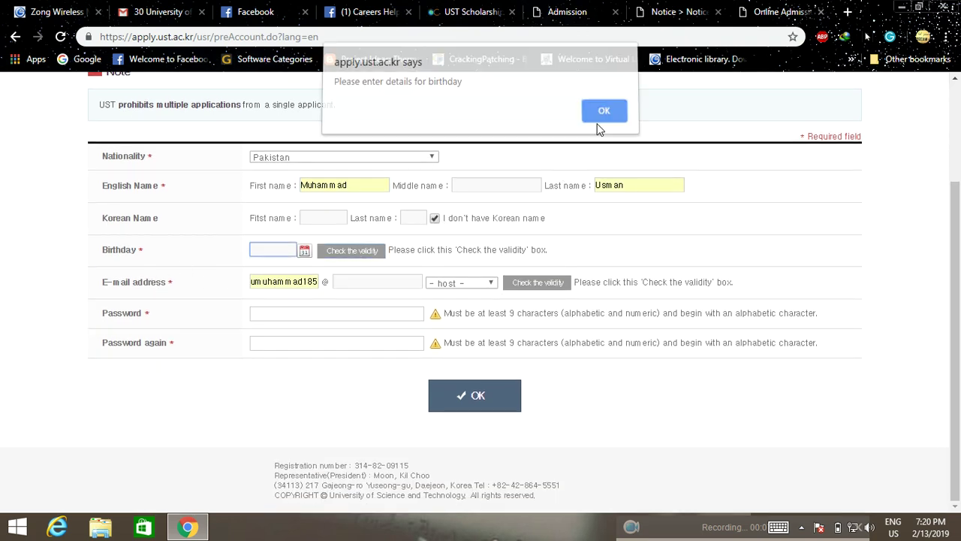
pyautogui.click(304, 251)
pyautogui.click(323, 269)
pyautogui.moveTo(324, 229); pyautogui.dragTo(329, 184)
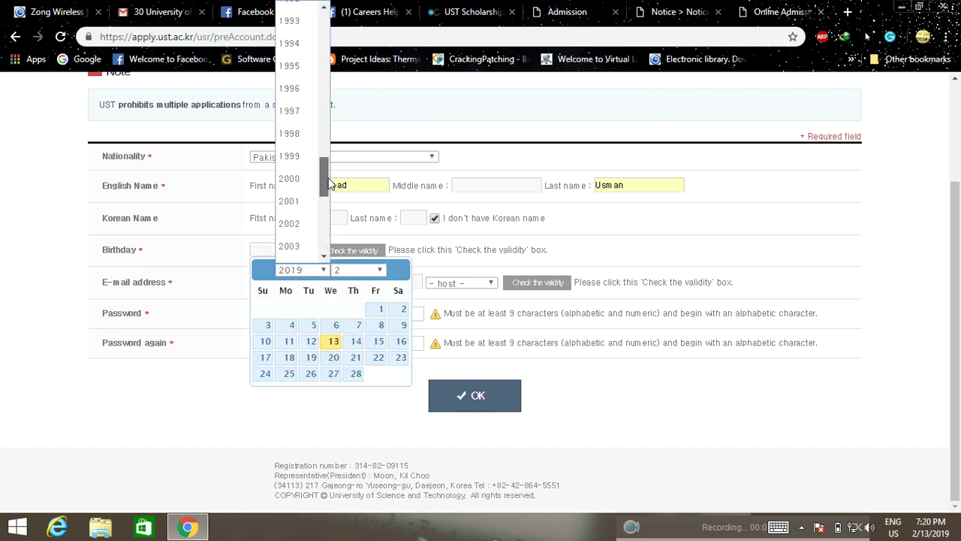
pyautogui.click(307, 72)
pyautogui.click(374, 273)
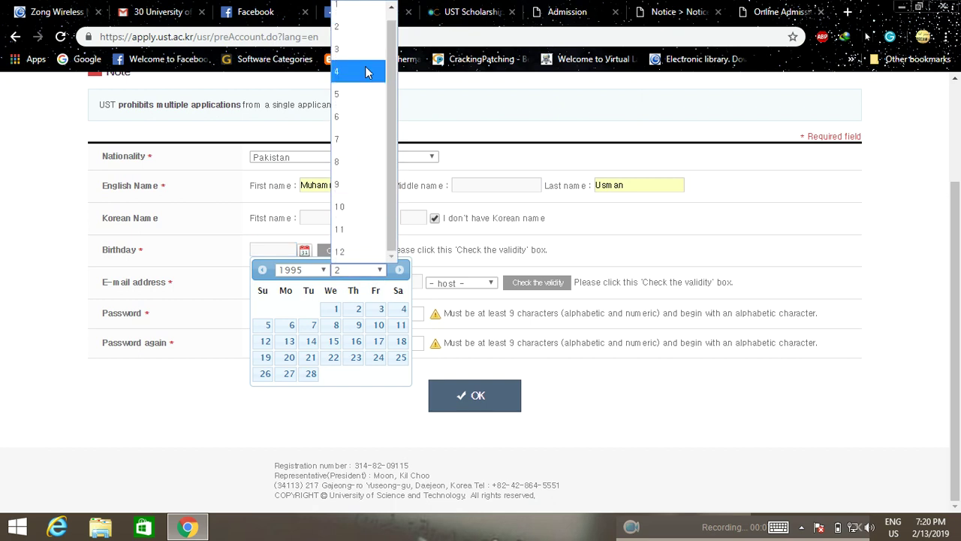
pyautogui.click(373, 15)
pyautogui.click(267, 308)
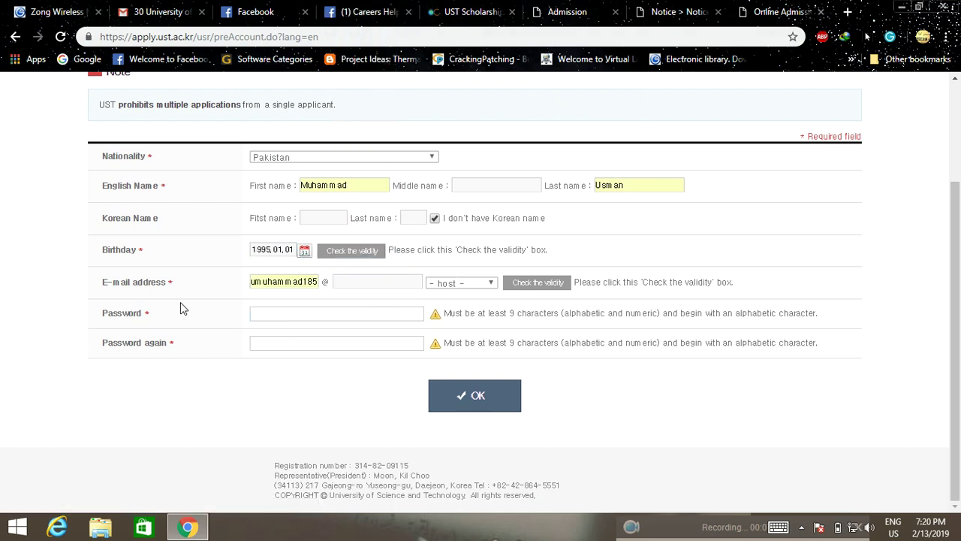
# Step: Try the gmail.com domain in the local part of the e-mail address and delete it together with the last digit
pyautogui.click(314, 282)
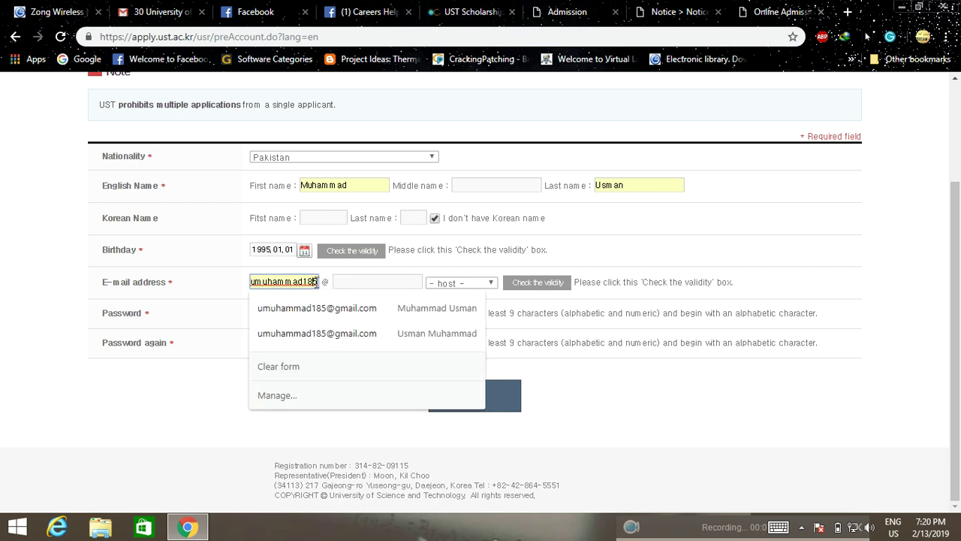
pyautogui.write('@gmail.co')
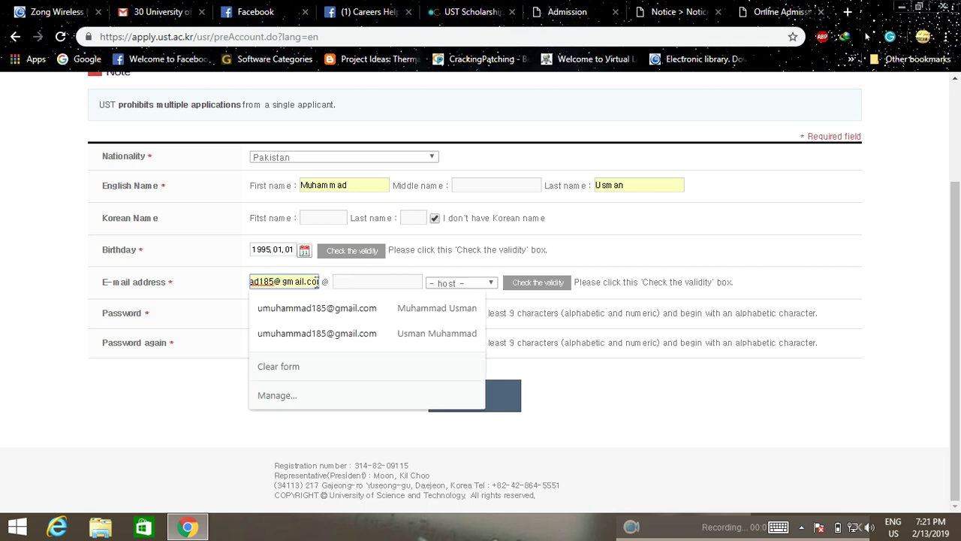
pyautogui.press('BackSpace')
pyautogui.press('BackSpace')
pyautogui.press('BackSpace')
pyautogui.press('BackSpace')
pyautogui.press('BackSpace')
pyautogui.press('BackSpace')
pyautogui.press('BackSpace')
pyautogui.press('BackSpace')
pyautogui.press('BackSpace')
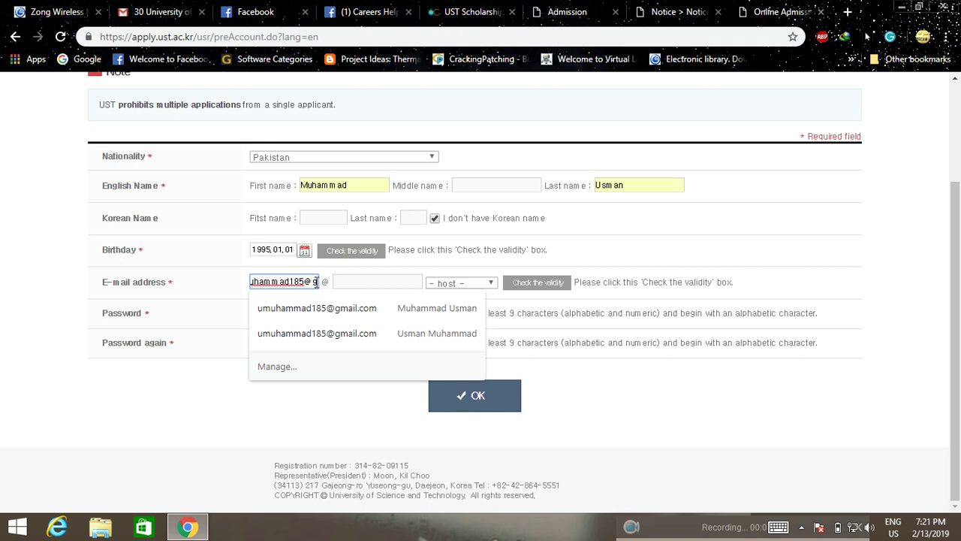
# Step: Set the e-mail domain to gmail.com and choose gmail.com as the host
pyautogui.click(387, 282)
pyautogui.write('gmail.co')
pyautogui.click(465, 284)
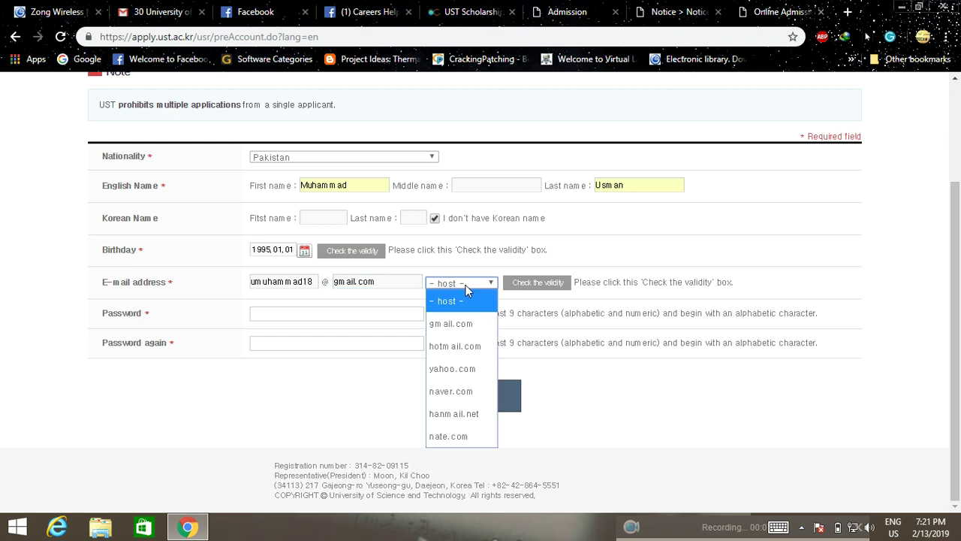
pyautogui.click(469, 324)
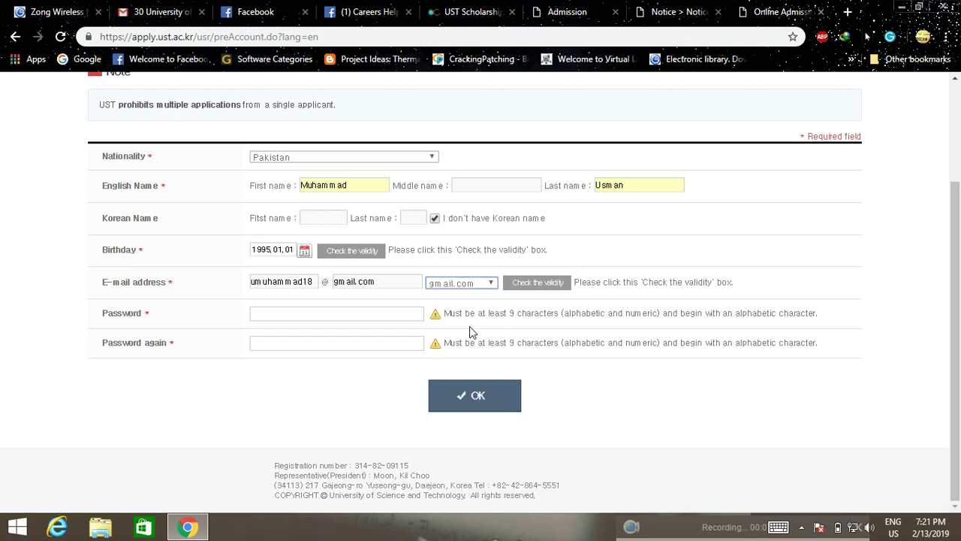
# Step: Enter the account password and repeat it in the Password again field
pyautogui.click(294, 315)
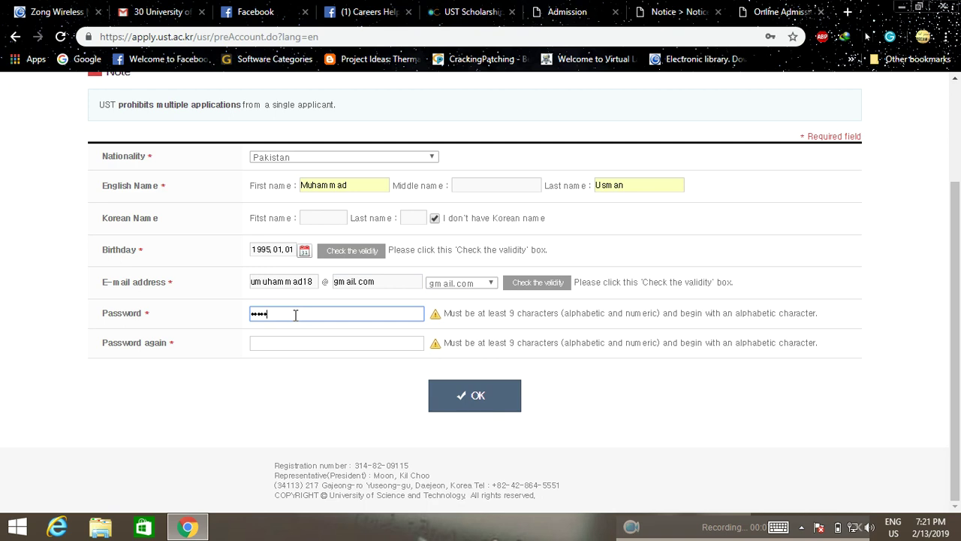
pyautogui.press('BackSpace')
pyautogui.press('BackSpace')
pyautogui.press('BackSpace')
pyautogui.press('BackSpace')
pyautogui.write('u')
pyautogui.click(315, 344)
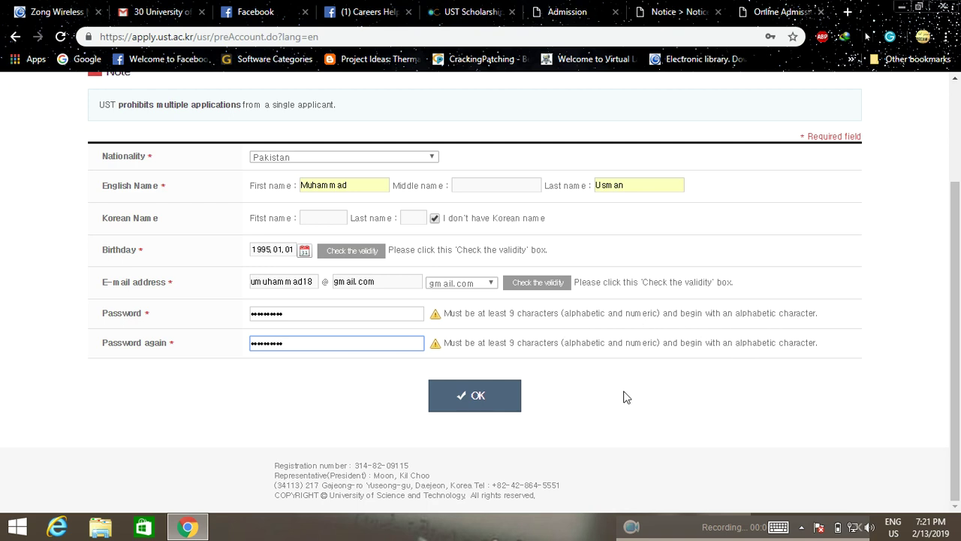
# Step: Try to submit the account form and run the validity check on the birthday
pyautogui.click(473, 402)
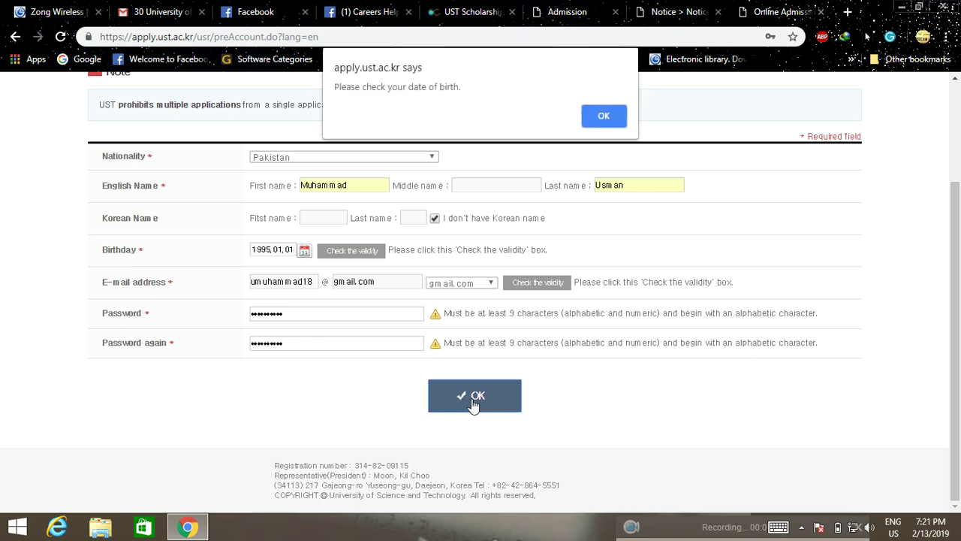
pyautogui.click(611, 116)
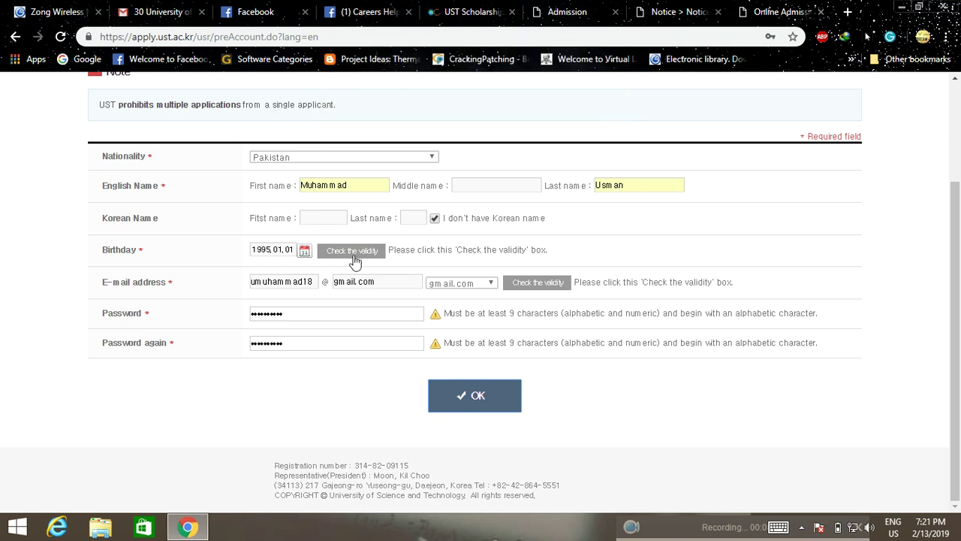
pyautogui.click(347, 255)
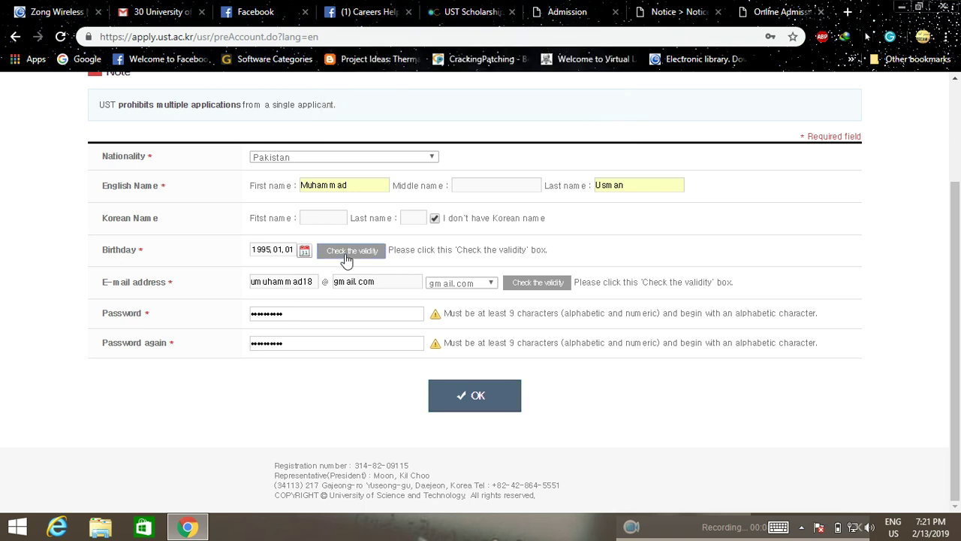
pyautogui.click(600, 124)
# Step: Run the validity check on the e-mail address and submit the account form to reach Step1, Applicant Information
pyautogui.click(463, 398)
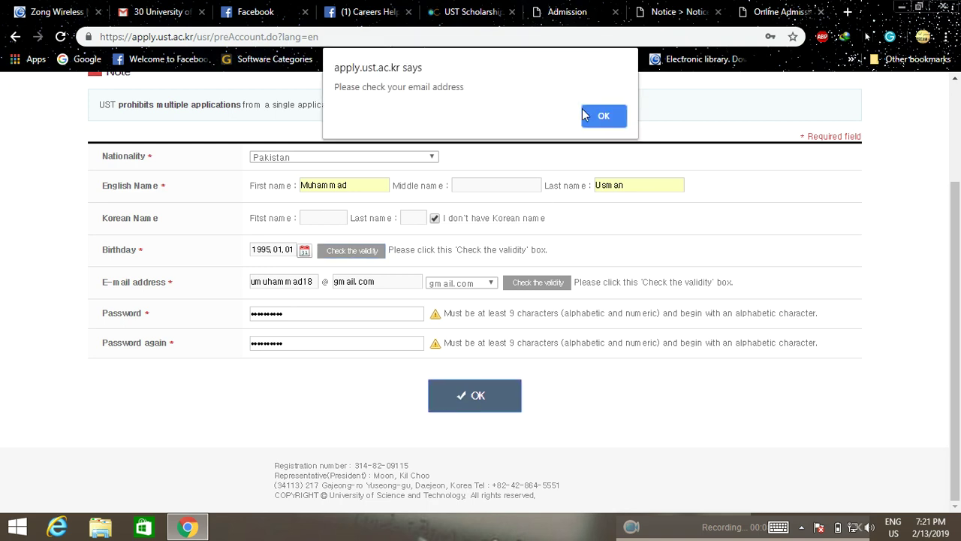
pyautogui.click(610, 116)
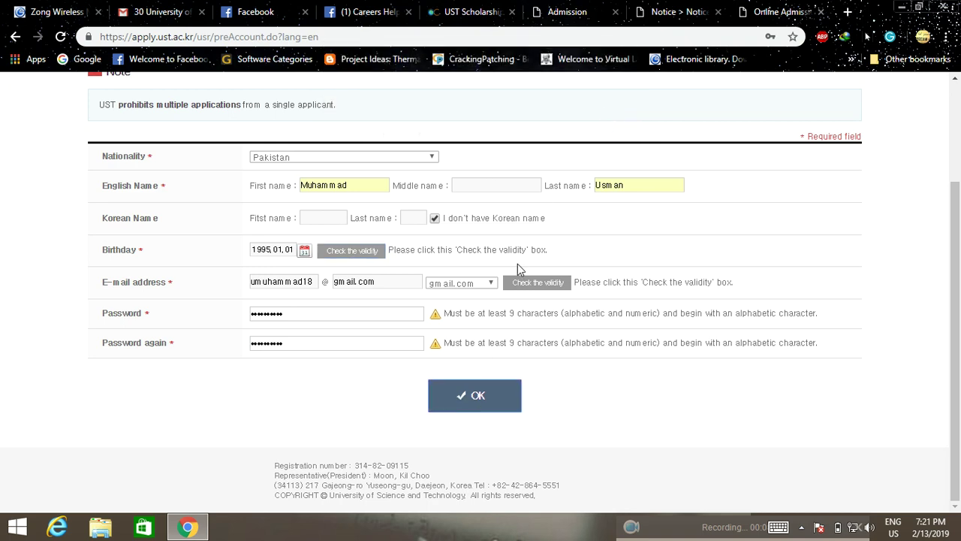
pyautogui.click(533, 284)
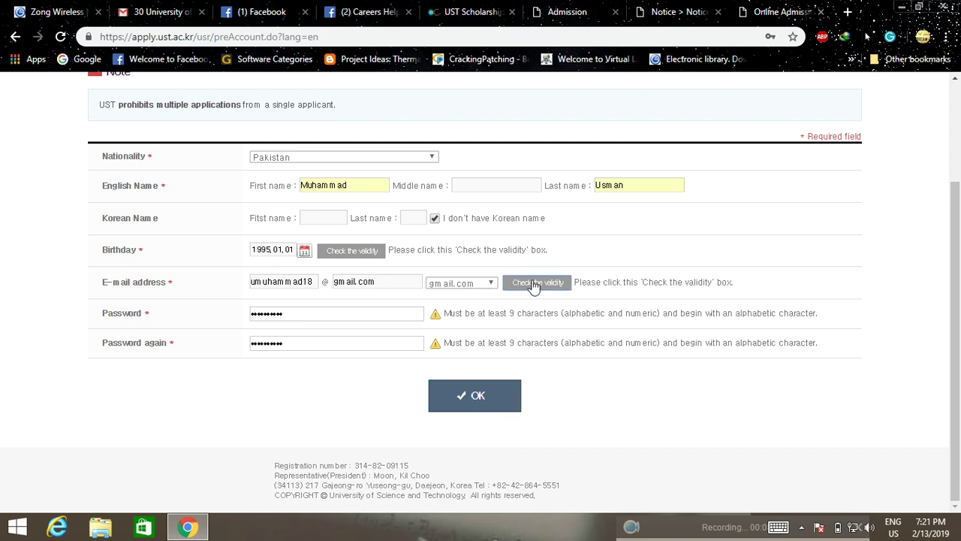
pyautogui.click(604, 122)
pyautogui.click(472, 404)
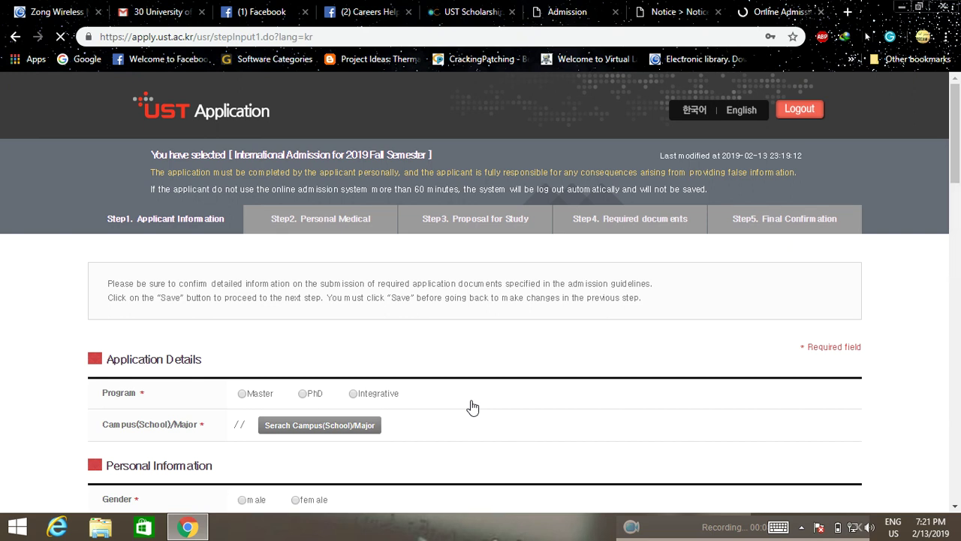
# Step: Set the program under Application Details to Master
pyautogui.scroll(-2, 468, 419)
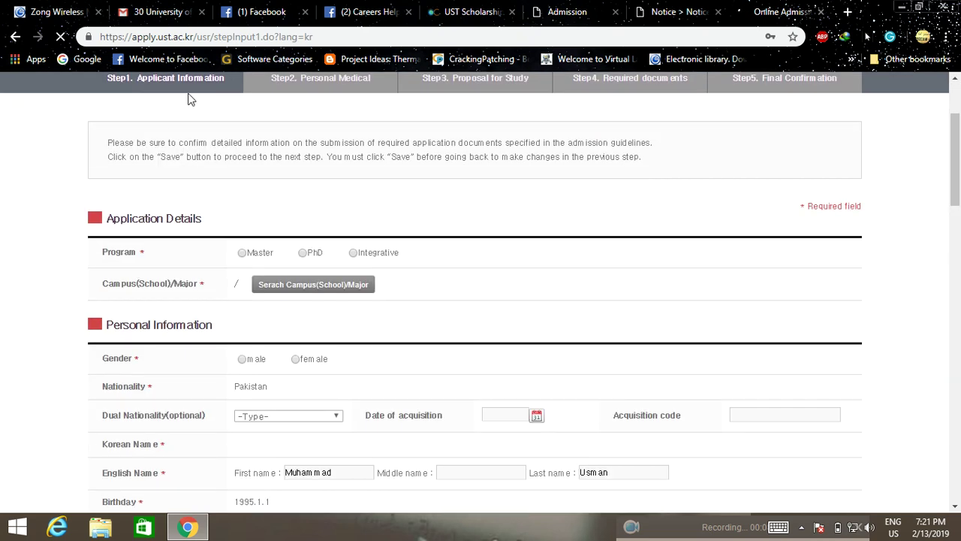
pyautogui.scroll(1, 189, 95)
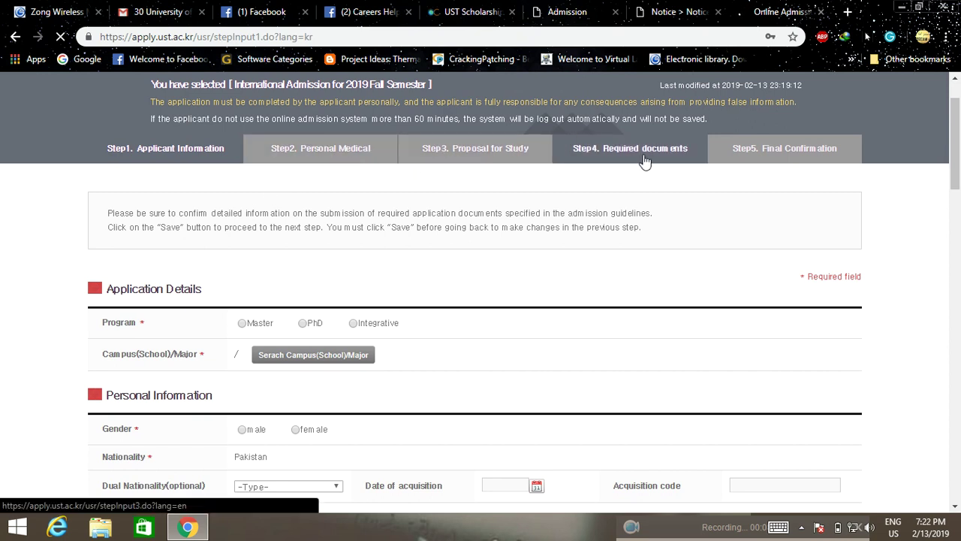
pyautogui.scroll(-2, 510, 303)
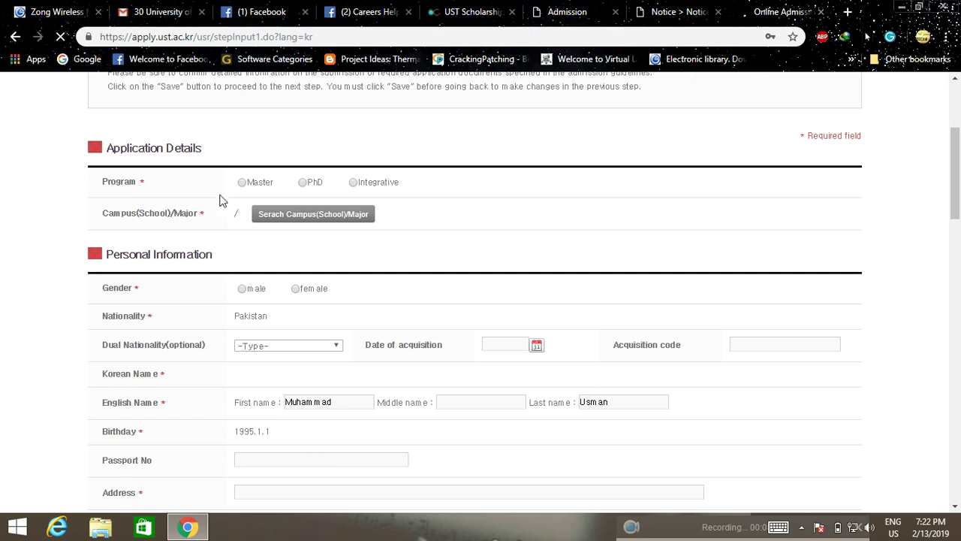
pyautogui.click(242, 183)
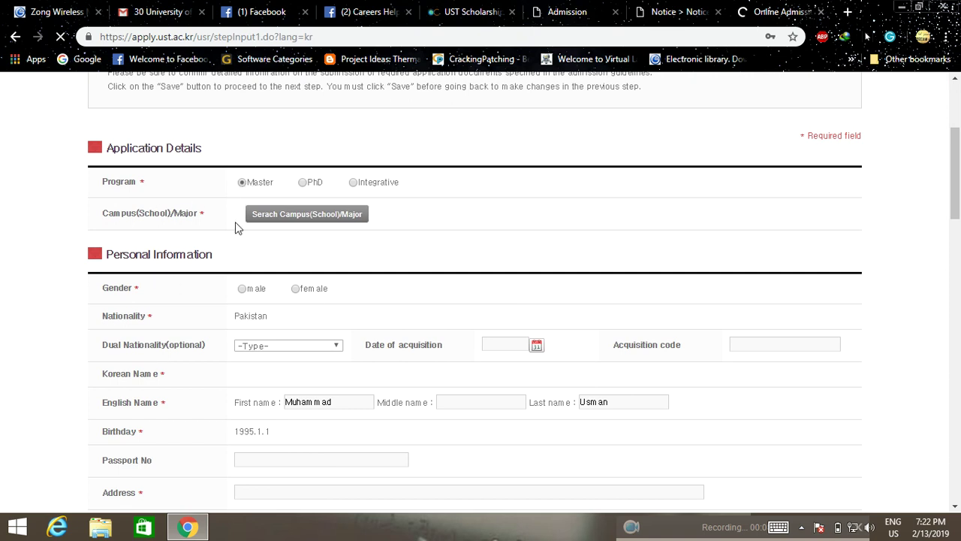
# Step: Open the campus and major search for the Master program and examine the available campuses
pyautogui.click(303, 217)
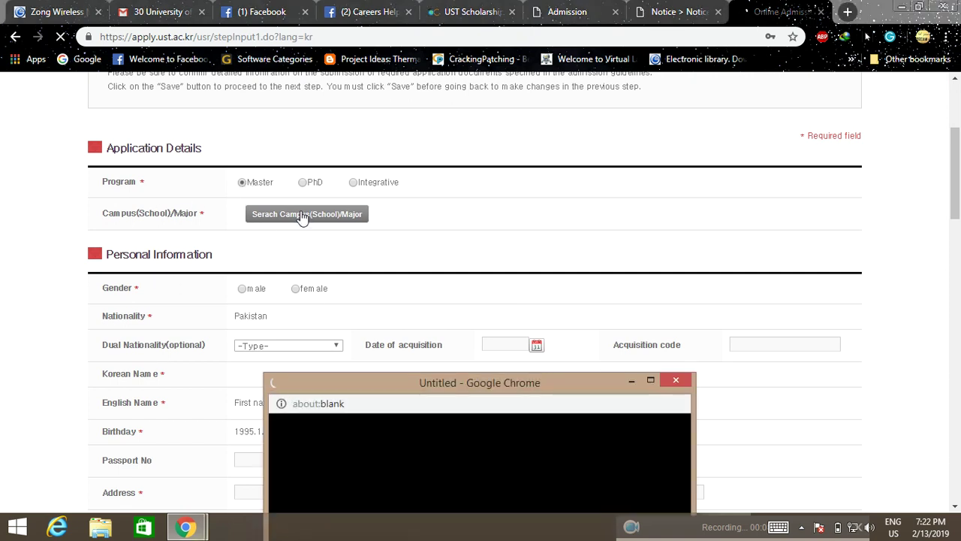
pyautogui.scroll(-3, 400, 360)
pyautogui.moveTo(570, 389); pyautogui.dragTo(523, 107)
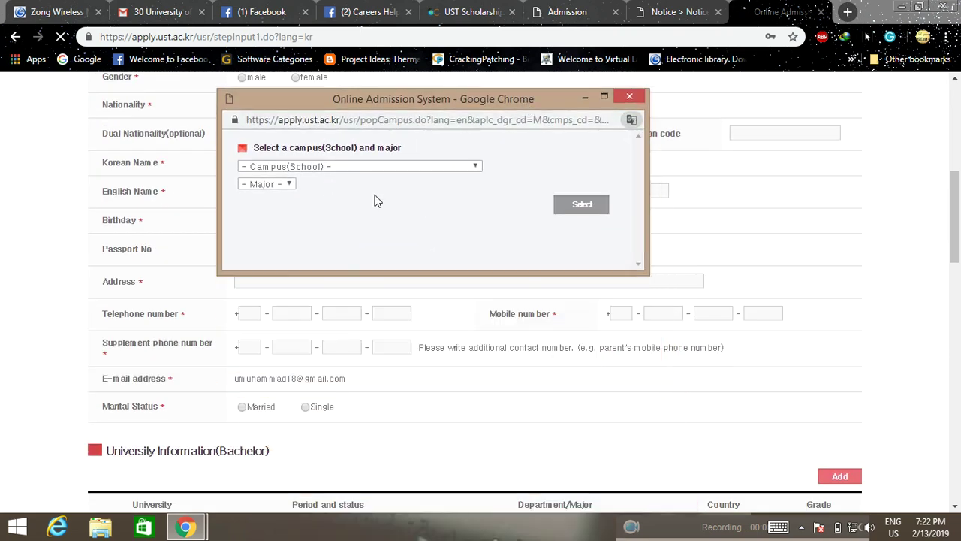
pyautogui.click(468, 167)
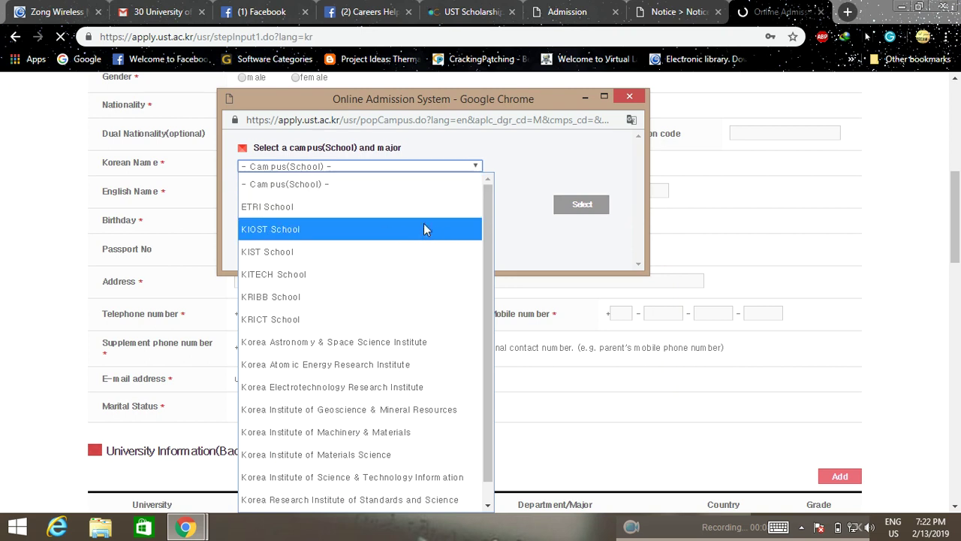
pyautogui.scroll(-1, 424, 238)
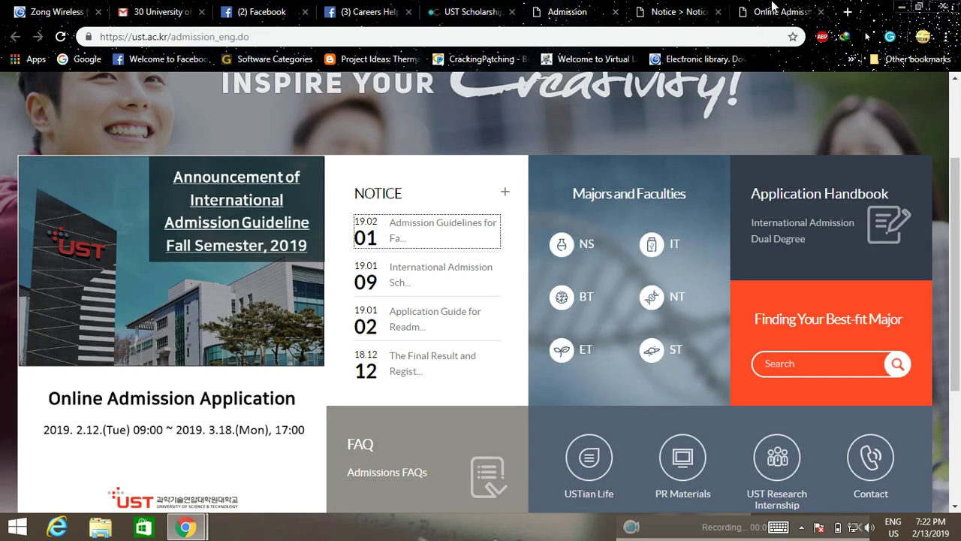
# Step: Return to the campus and major search window and set the campus to Korea Atomic Energy Research Institute
pyautogui.scroll(3, 355, 400)
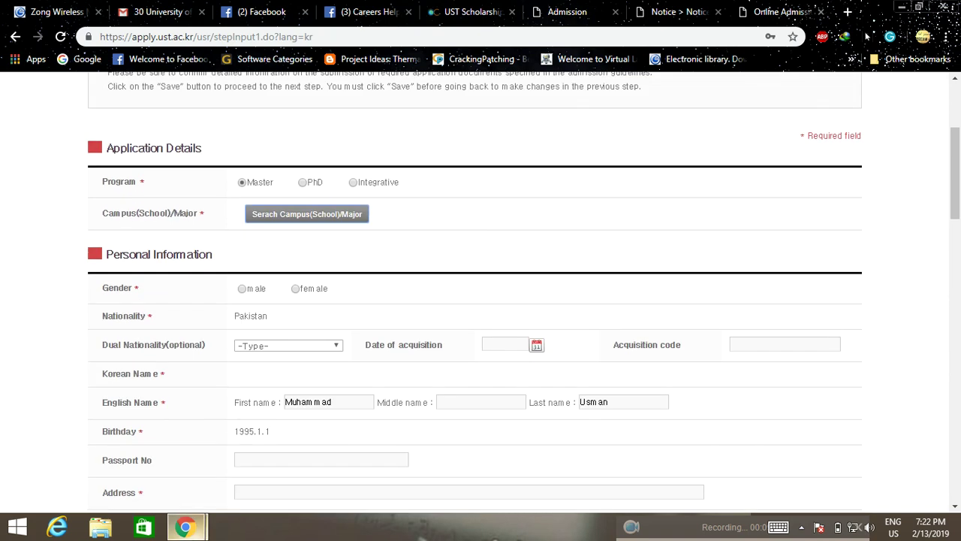
pyautogui.moveTo(186, 526)
pyautogui.click(250, 489)
pyautogui.click(456, 167)
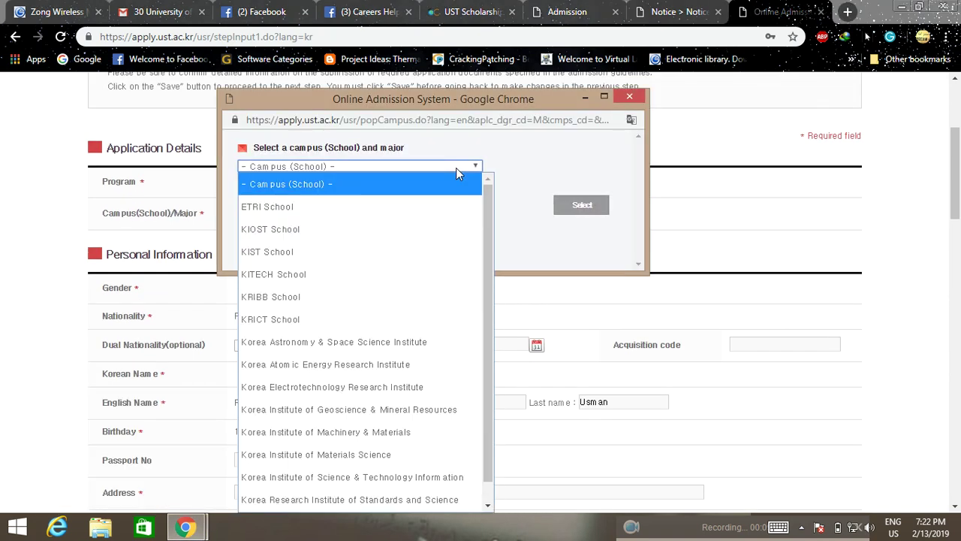
pyautogui.click(456, 171)
pyautogui.click(286, 188)
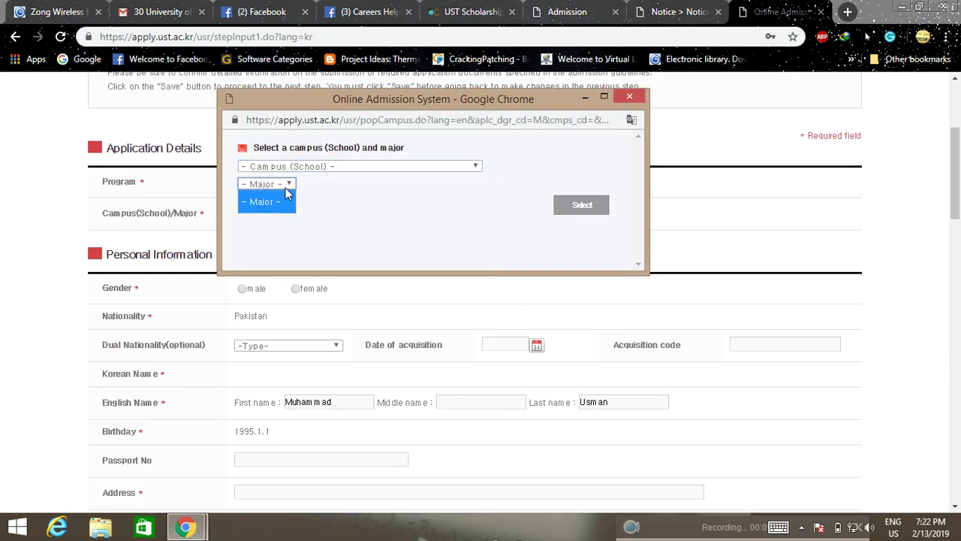
pyautogui.click(340, 168)
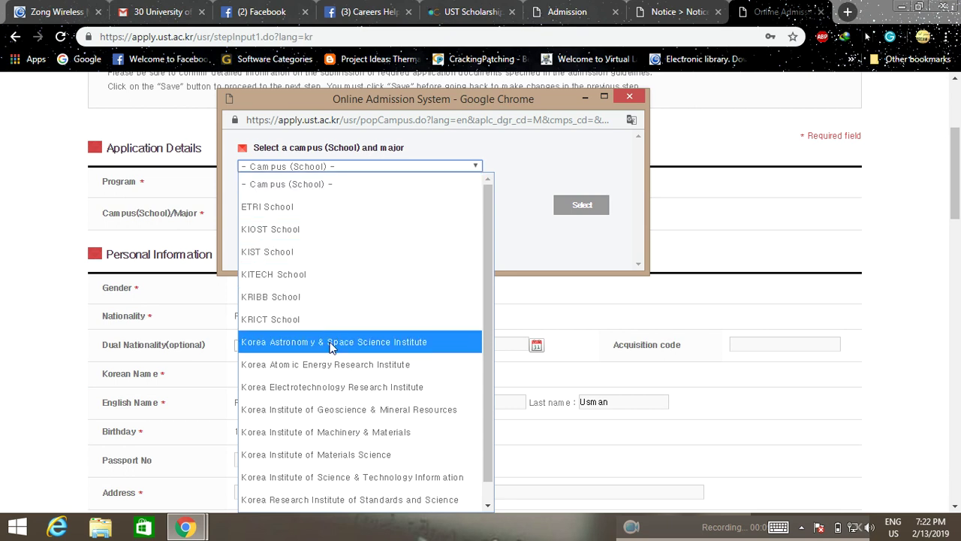
pyautogui.click(337, 374)
# Step: Examine the majors offered for the chosen campus, and close the search window without selecting one
pyautogui.click(289, 184)
pyautogui.click(289, 184)
pyautogui.click(289, 184)
pyautogui.click(289, 184)
pyautogui.click(289, 184)
pyautogui.click(289, 184)
pyautogui.click(289, 184)
pyautogui.click(289, 184)
pyautogui.click(290, 186)
pyautogui.click(290, 186)
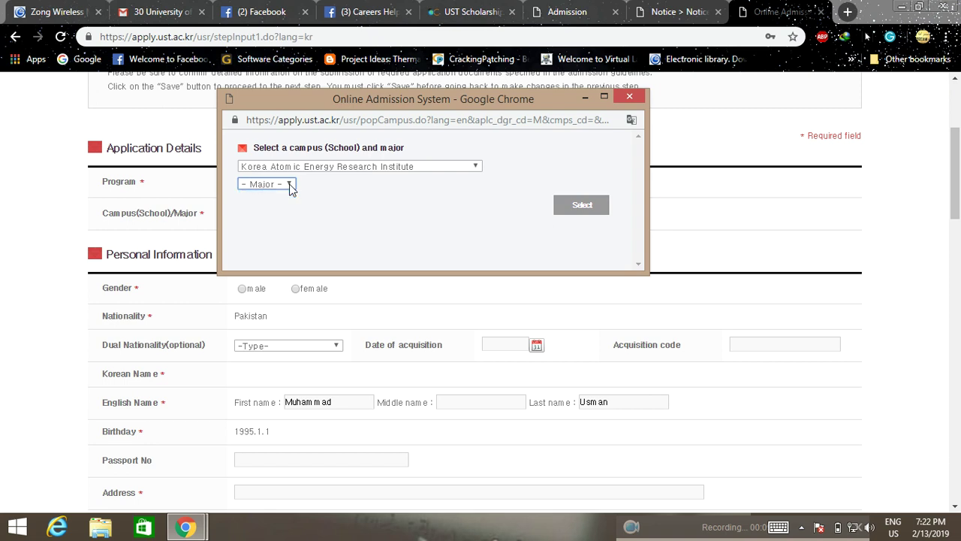
pyautogui.click(290, 186)
pyautogui.click(290, 186)
pyautogui.click(290, 186)
pyautogui.click(290, 185)
pyautogui.click(290, 186)
pyautogui.click(290, 186)
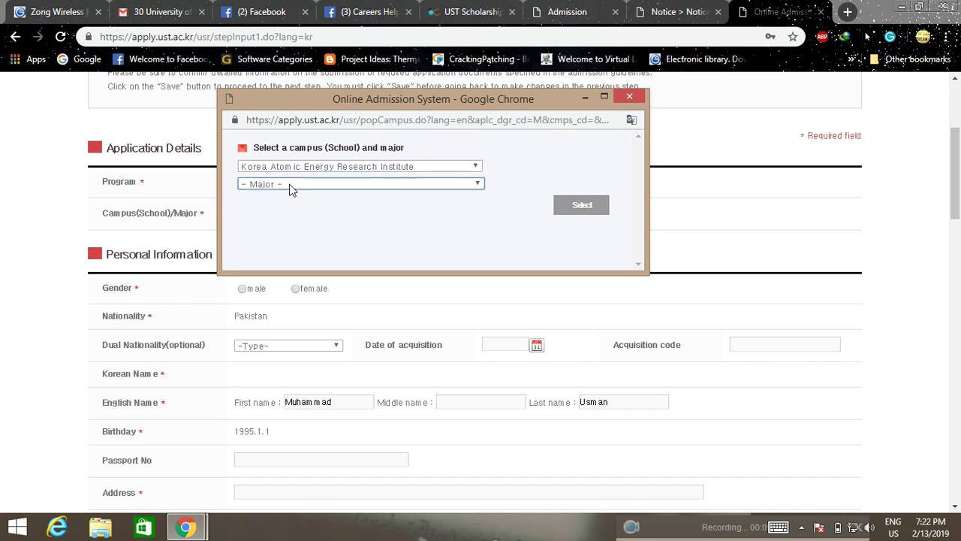
pyautogui.click(290, 186)
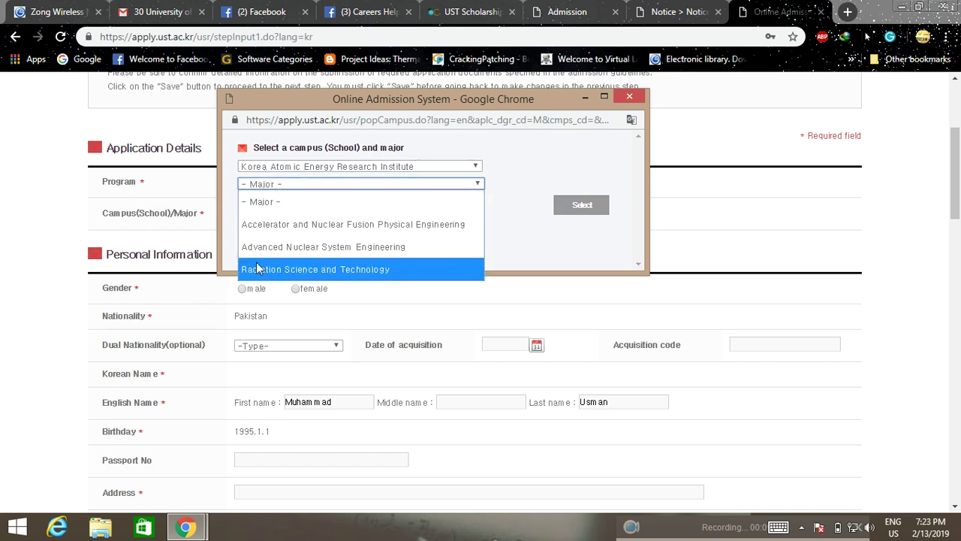
pyautogui.click(504, 223)
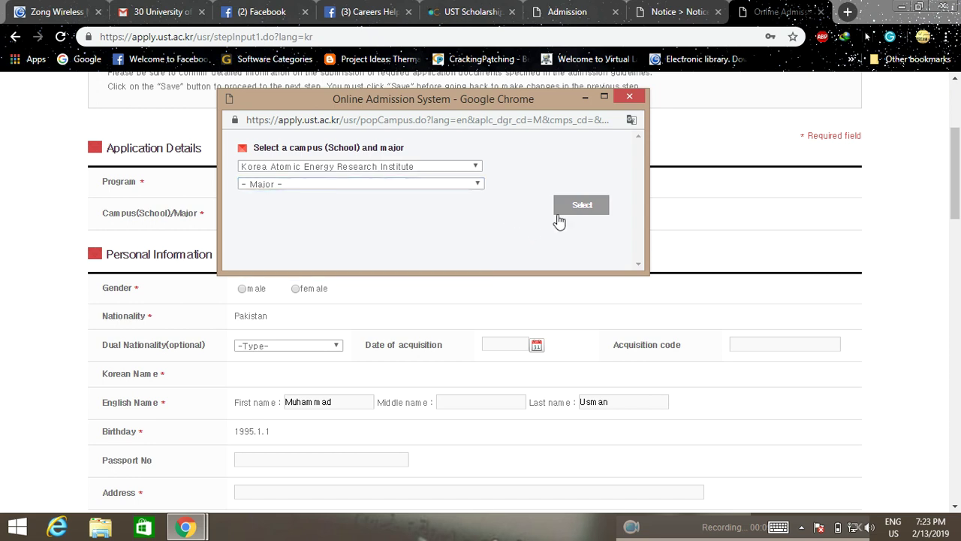
pyautogui.click(627, 102)
# Step: Review the fields required under Personal Information and the university, graduate school and English score sections
pyautogui.scroll(-2, 254, 233)
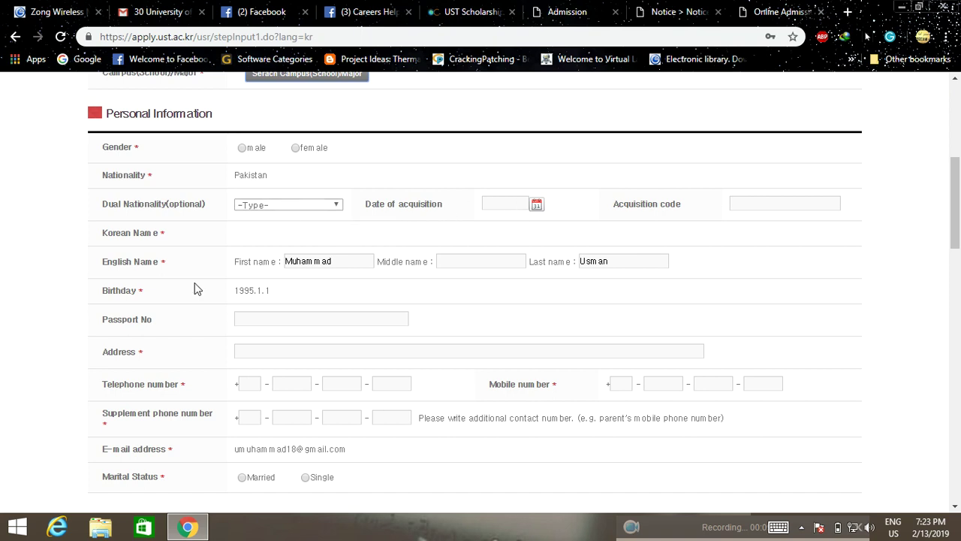
pyautogui.scroll(-1, 334, 296)
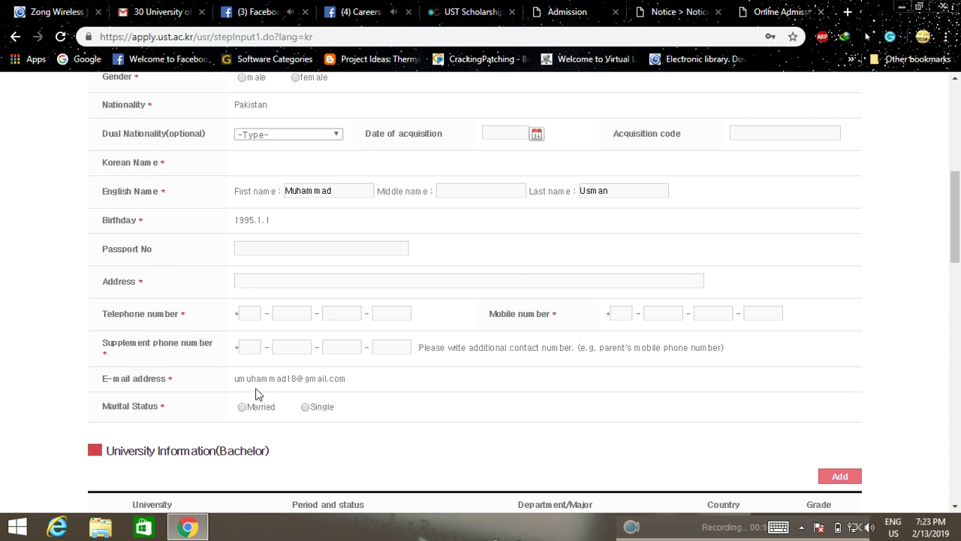
pyautogui.scroll(-2, 324, 328)
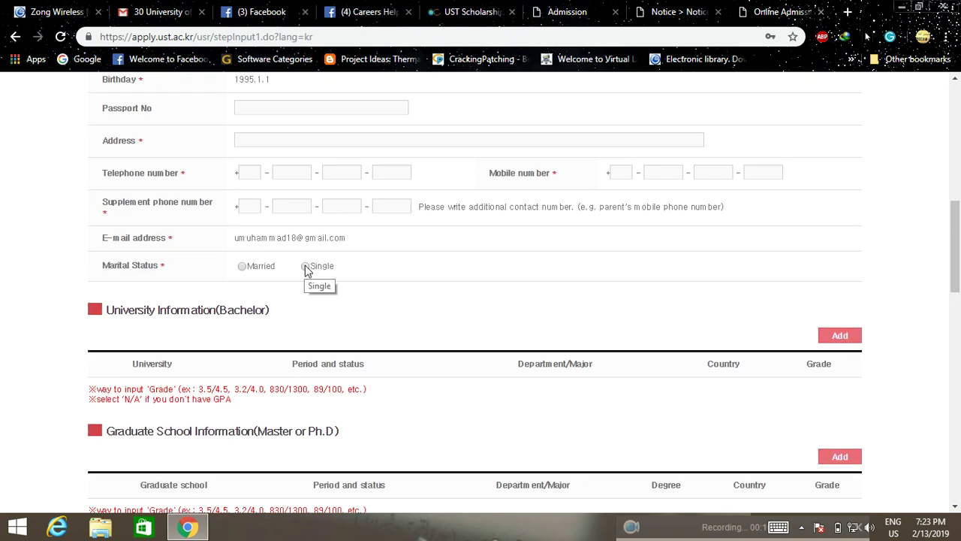
pyautogui.scroll(-1, 305, 269)
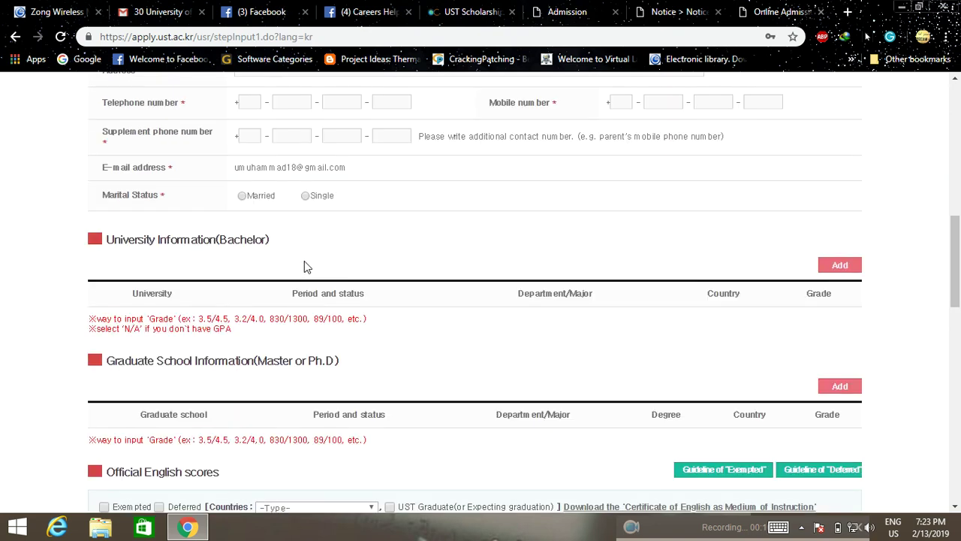
pyautogui.scroll(-1, 304, 263)
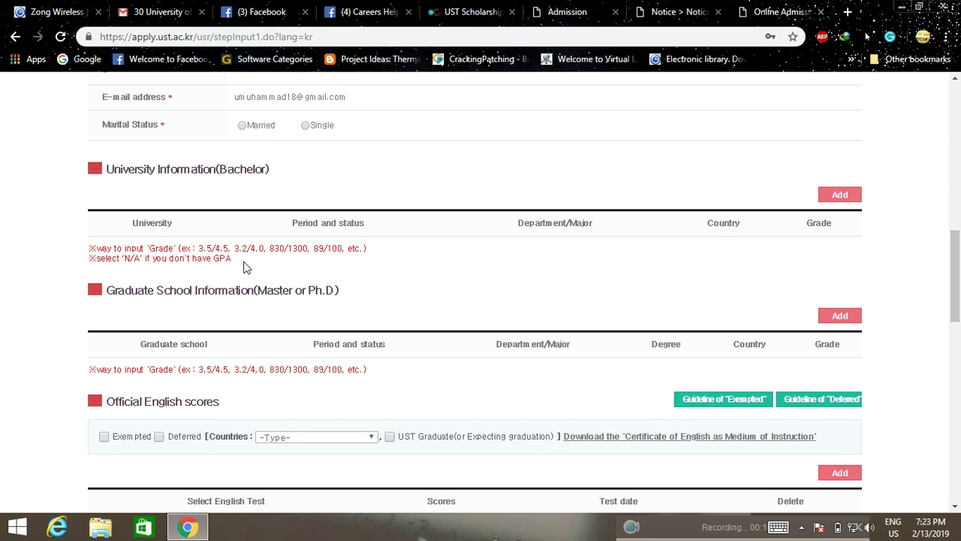
# Step: Add an entry row under University Information (Bachelor) and check its period status options and grade field
pyautogui.click(840, 195)
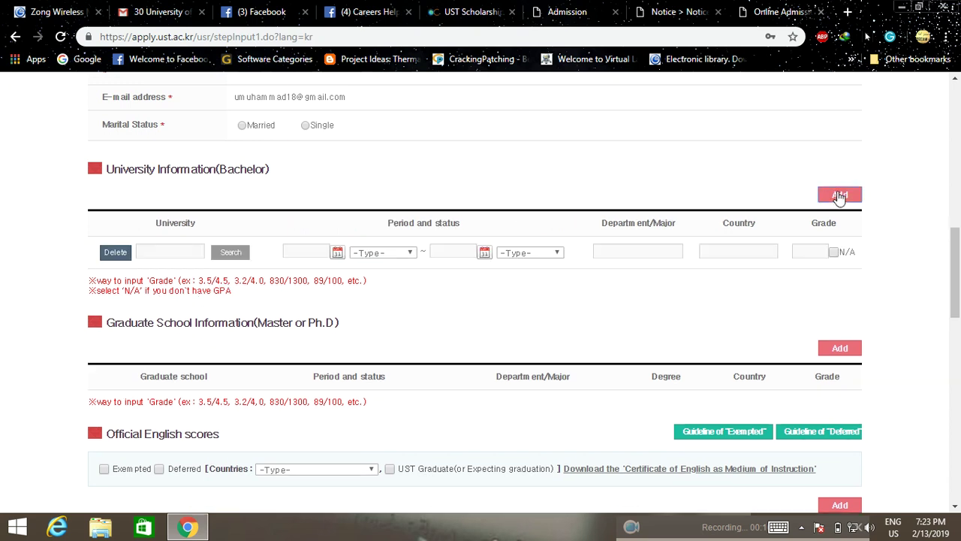
pyautogui.scroll(-1, 399, 294)
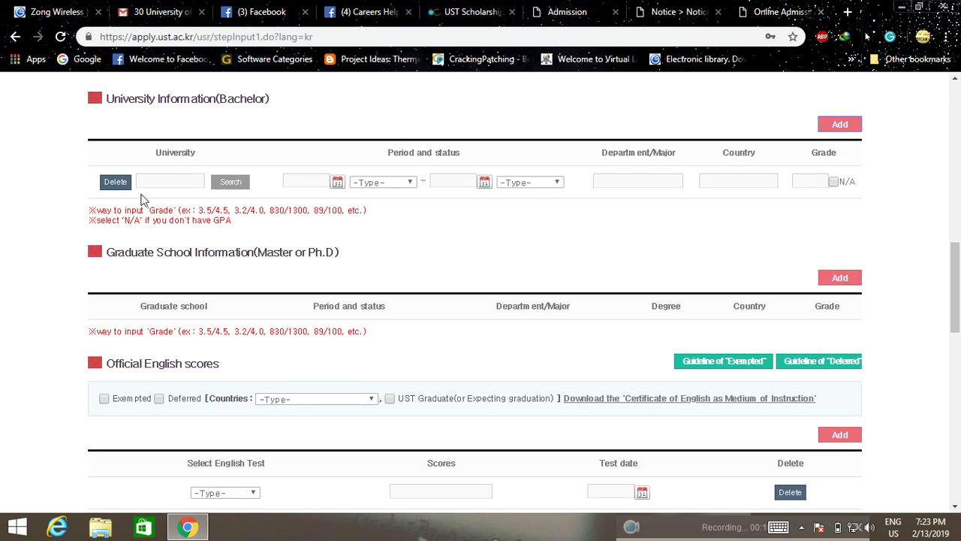
pyautogui.click(403, 182)
pyautogui.click(404, 182)
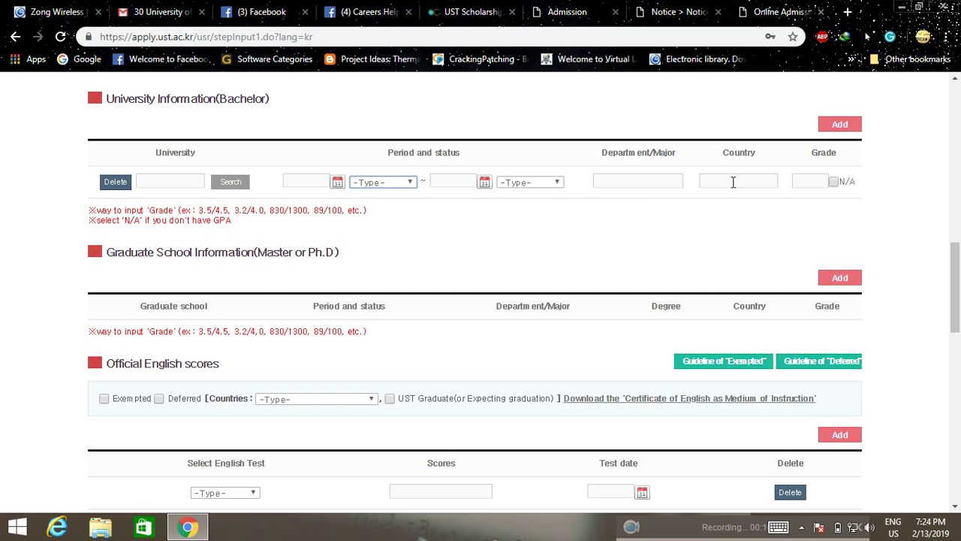
pyautogui.click(820, 183)
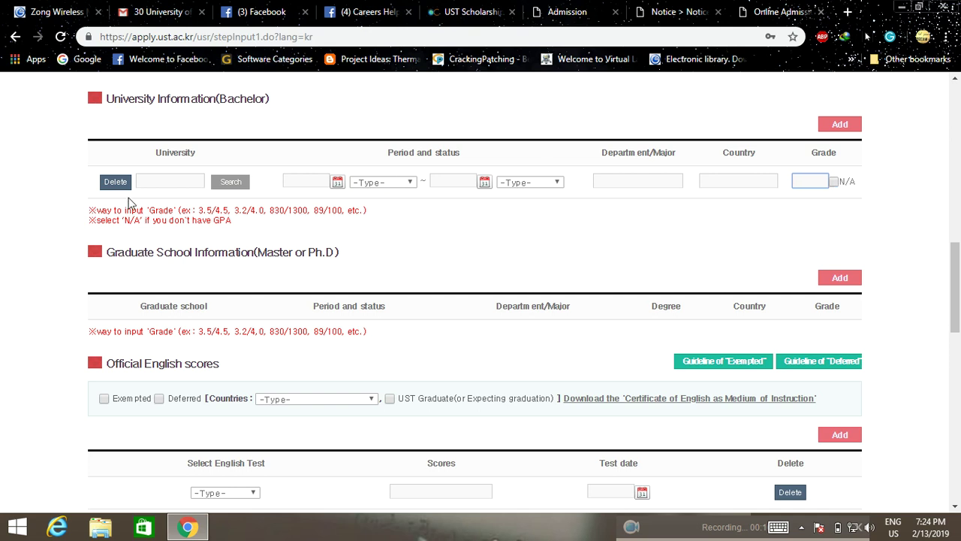
# Step: Open the university search for the bachelor entry, check its country options, and close it and minimize the browser
pyautogui.click(161, 180)
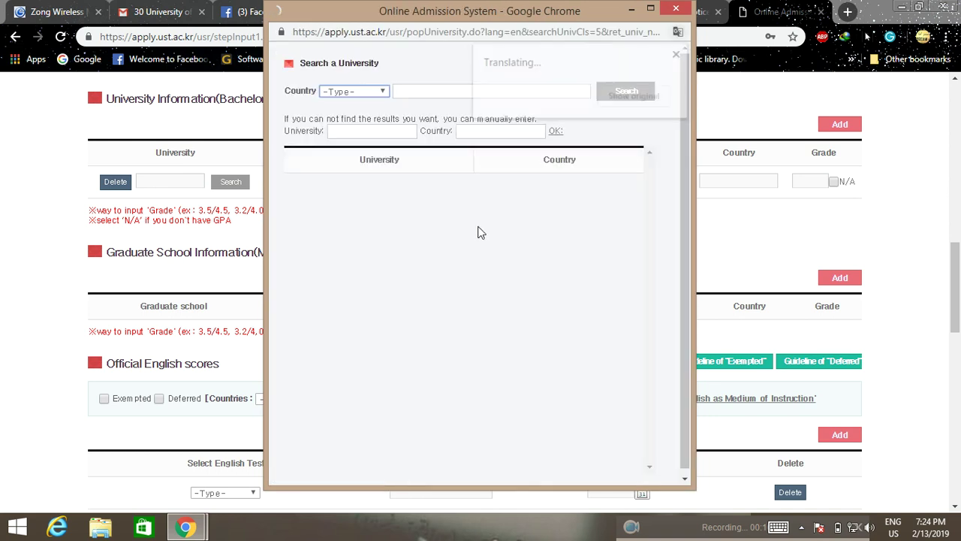
pyautogui.click(678, 54)
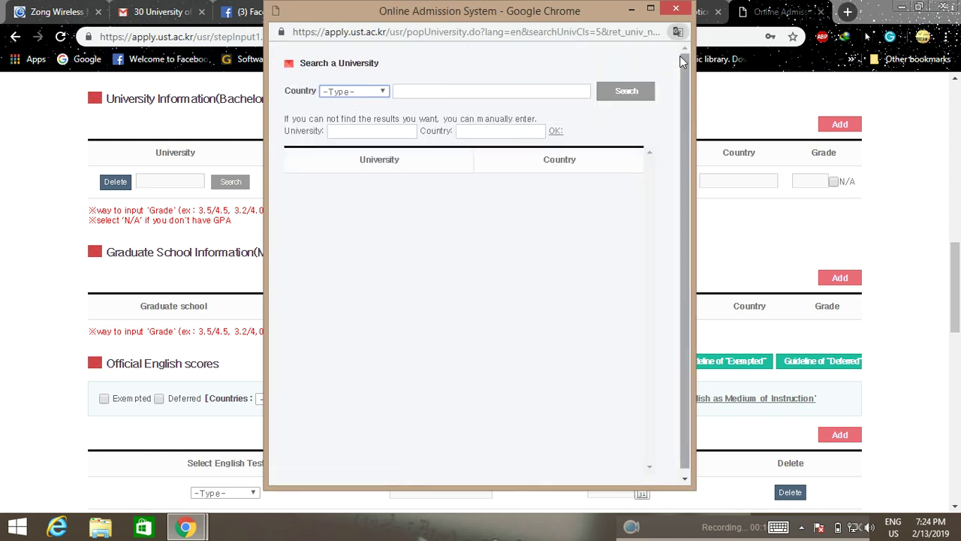
pyautogui.click(382, 93)
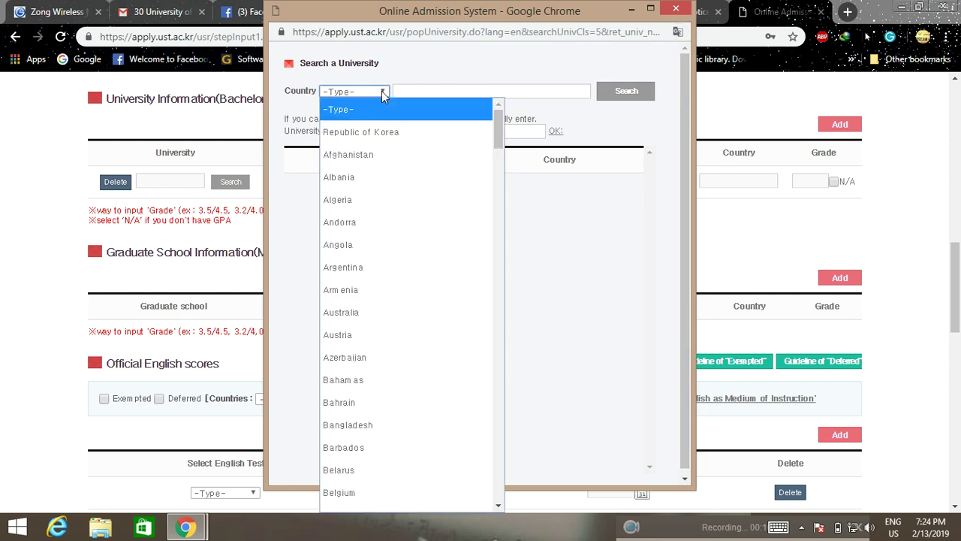
pyautogui.click(381, 93)
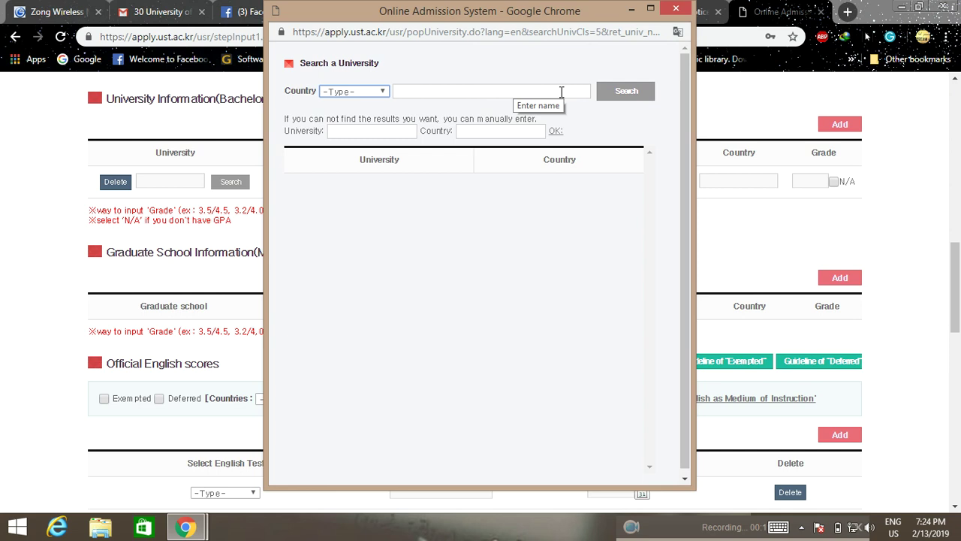
pyautogui.click(676, 8)
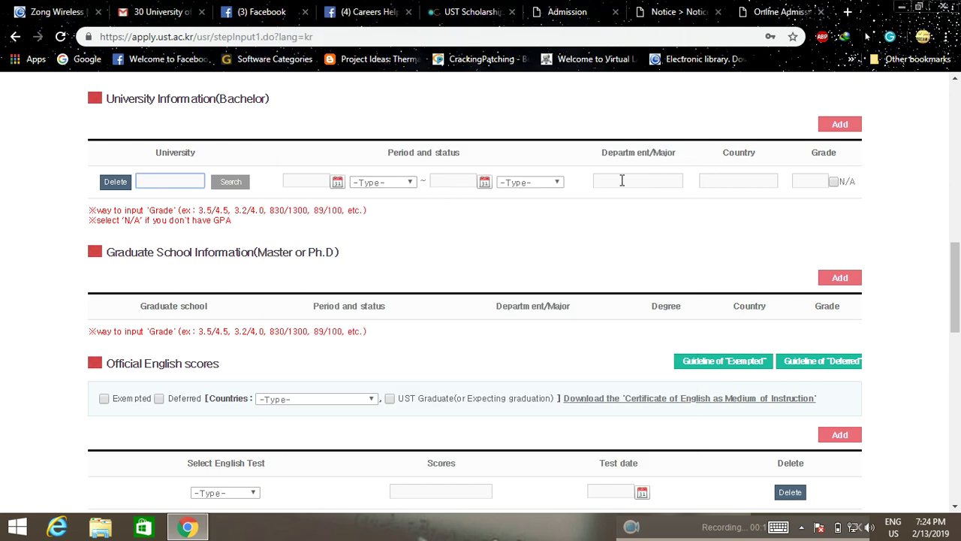
pyautogui.click(902, 6)
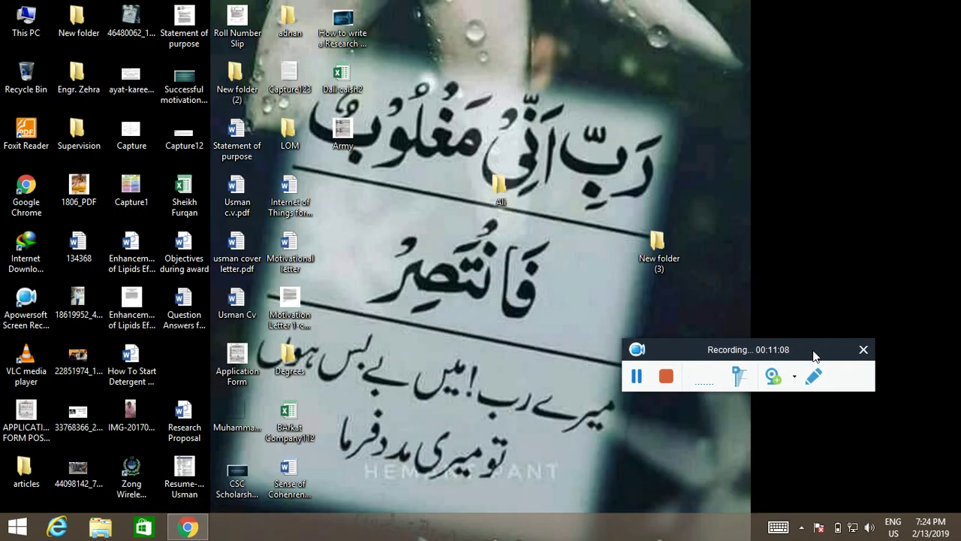